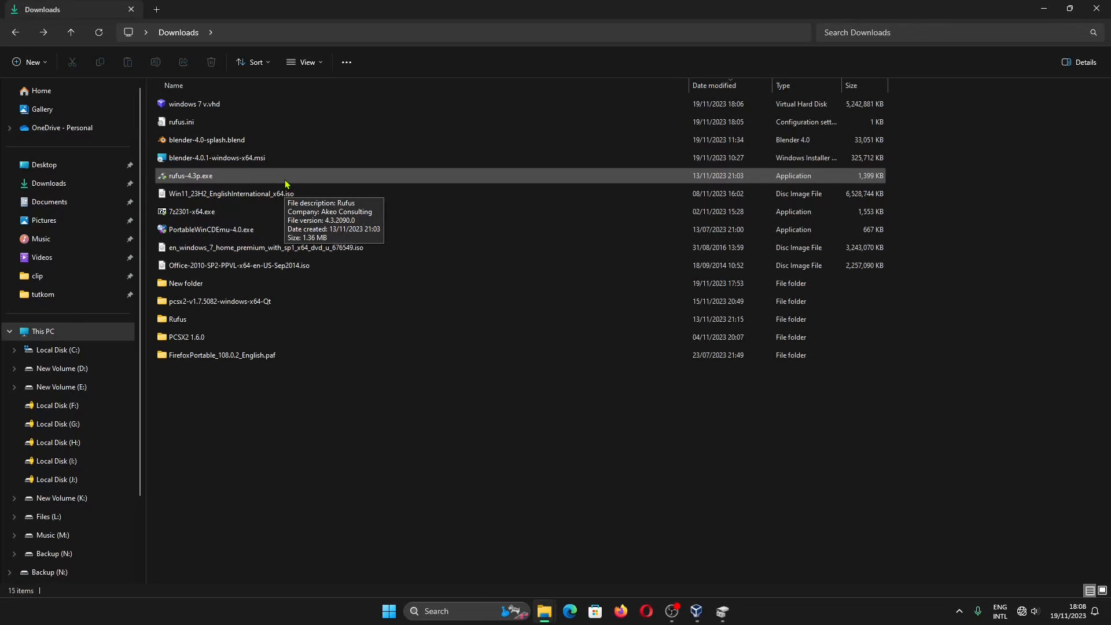
Launch rufus-4.3p.exe from the Downloads folder and keep New Volume (K:) as the target device
{"action": "double_click", "coordinate": [285, 181]}
{"action": "left_click", "coordinate": [497, 434]}
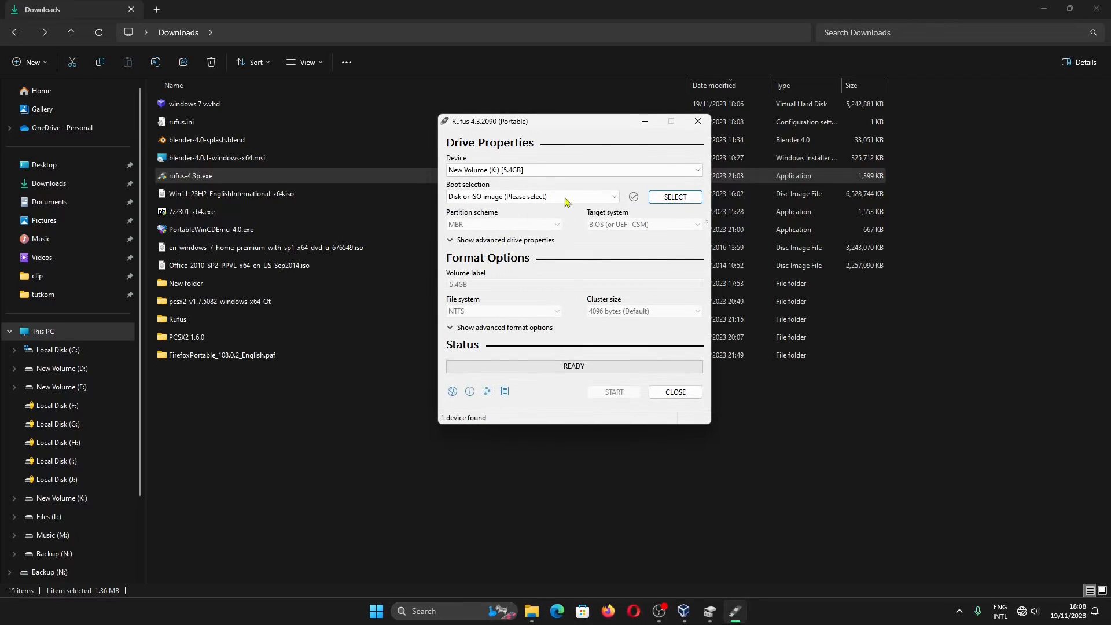
{"action": "left_click", "coordinate": [590, 173]}
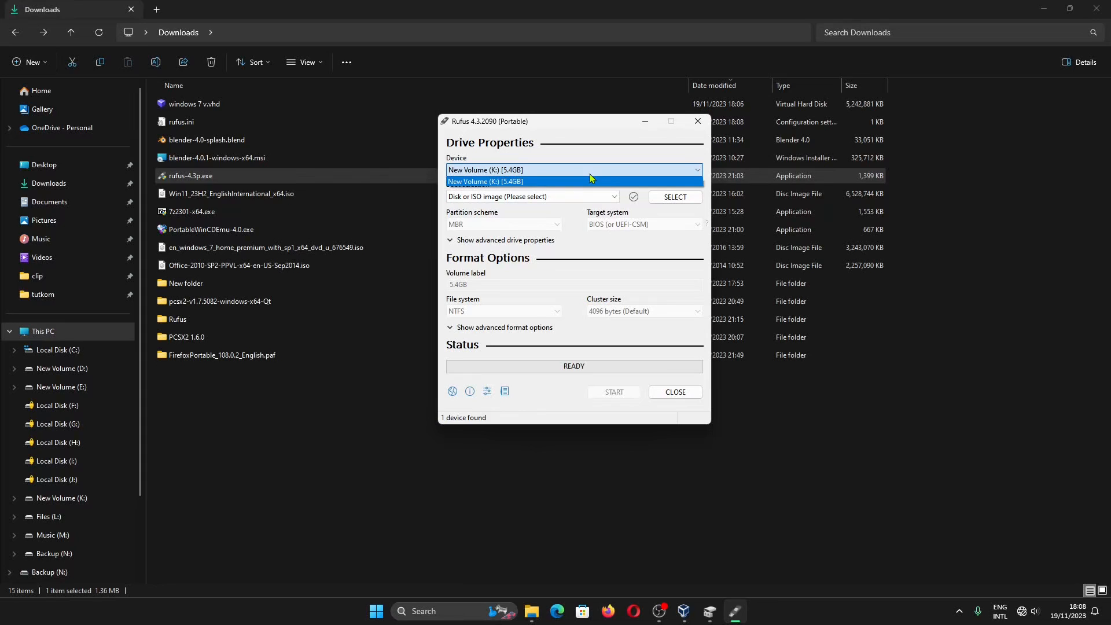
{"action": "left_click", "coordinate": [591, 174]}
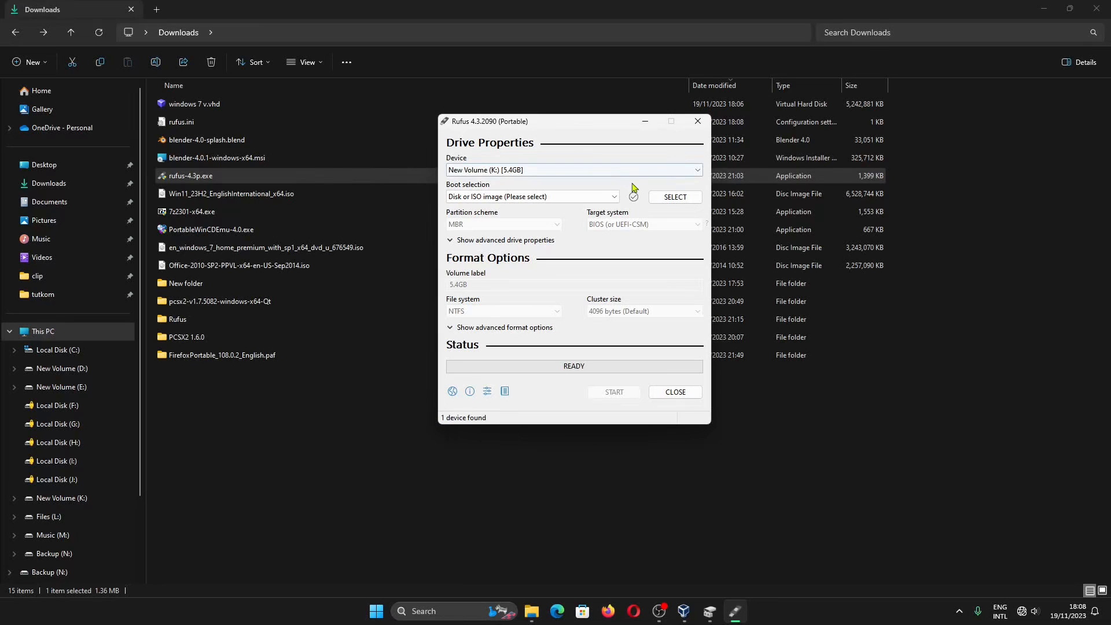
Load en_windows_7_home_premium_with_sp1_x64_dvd_u_676549.iso from Downloads as the boot image
{"action": "left_click", "coordinate": [671, 197]}
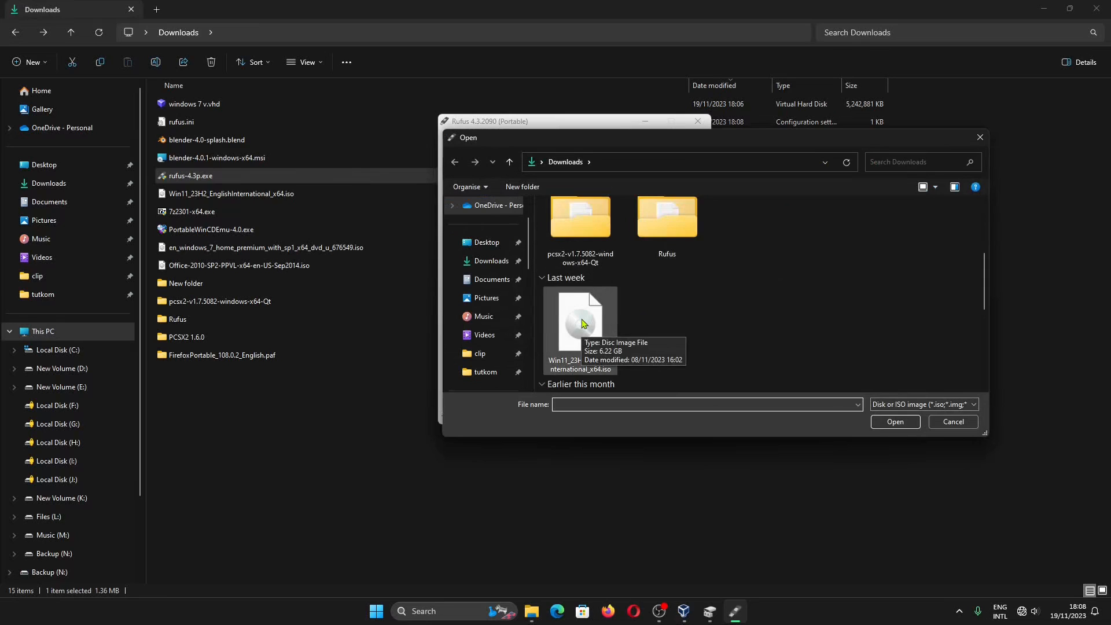
{"action": "scroll", "coordinate": [583, 323], "scroll_direction": "down", "scroll_amount": 2}
{"action": "scroll", "coordinate": [583, 323], "scroll_direction": "down", "scroll_amount": 4}
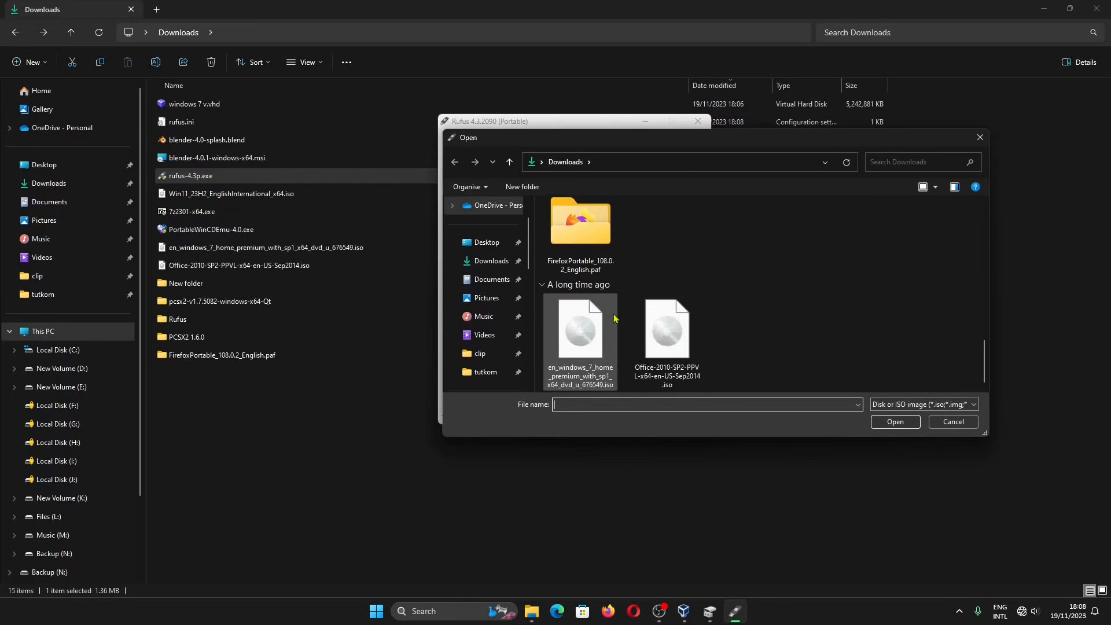
{"action": "double_click", "coordinate": [588, 342]}
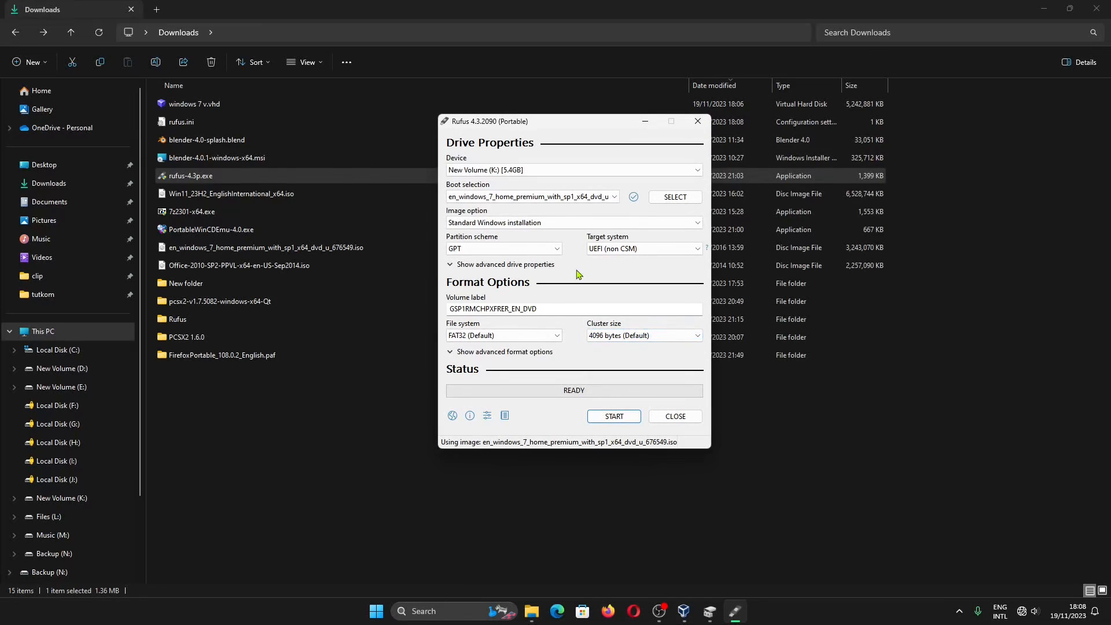
Try the MBR and GPT partition schemes in turn to compare their target systems
{"action": "left_click", "coordinate": [546, 250]}
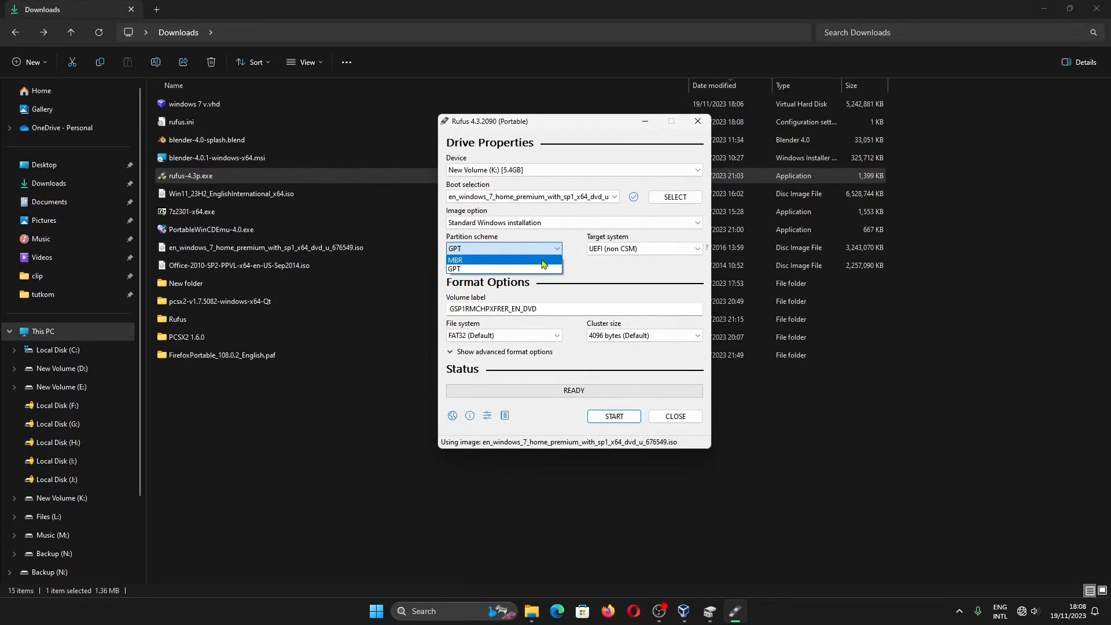
{"action": "left_click", "coordinate": [543, 260]}
{"action": "left_click", "coordinate": [544, 249]}
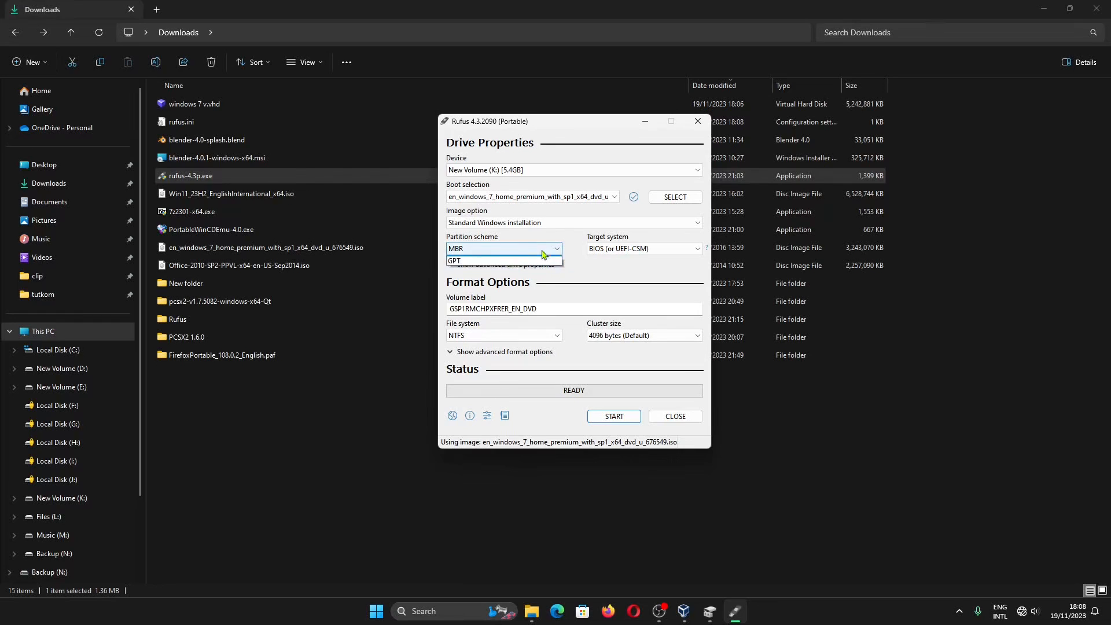
{"action": "left_click", "coordinate": [545, 269]}
{"action": "left_click", "coordinate": [544, 249]}
{"action": "left_click", "coordinate": [543, 259]}
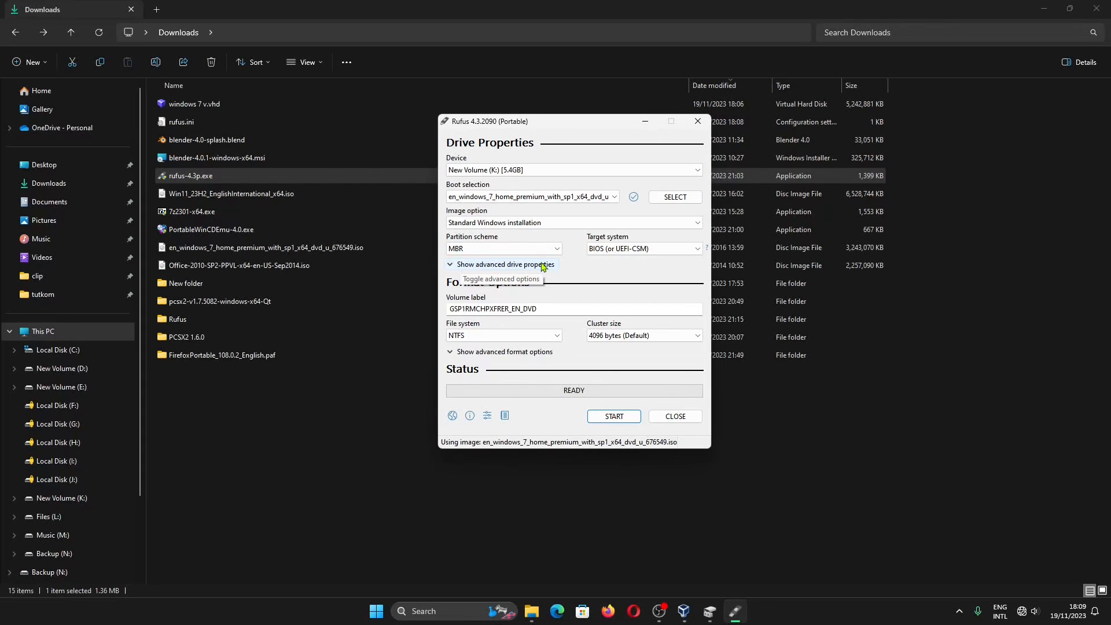
{"action": "left_click", "coordinate": [544, 250]}
{"action": "left_click", "coordinate": [542, 270]}
{"action": "left_click", "coordinate": [543, 248]}
{"action": "left_click", "coordinate": [538, 265]}
Set the partition scheme to GPT and write the Windows 7 image to drive K:, accepting that its data is erased
{"action": "left_click", "coordinate": [537, 249]}
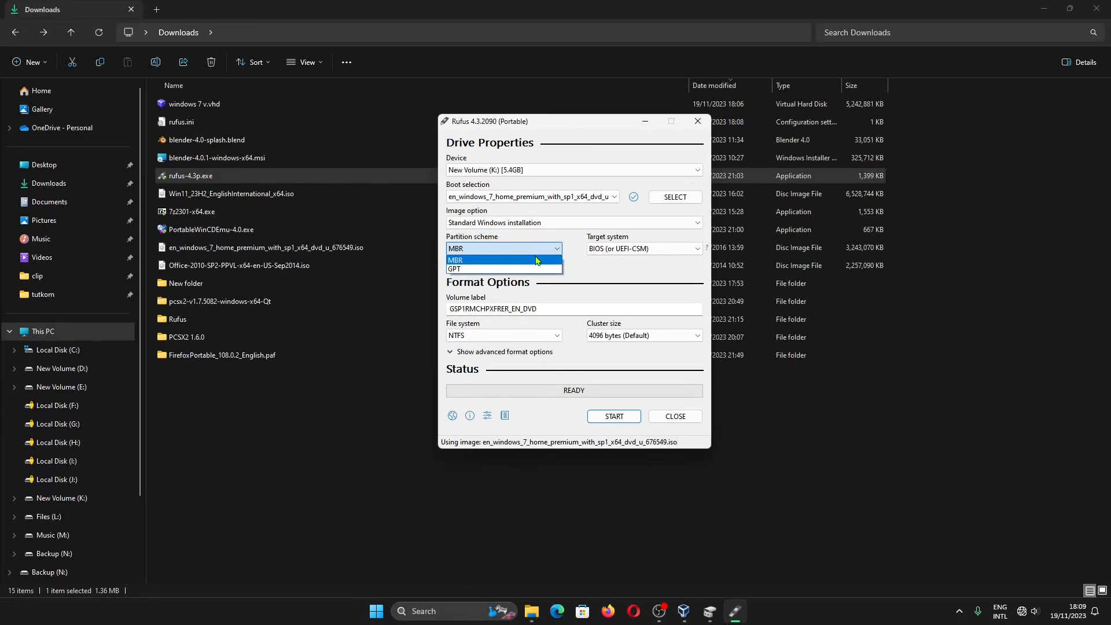
{"action": "left_click", "coordinate": [538, 270]}
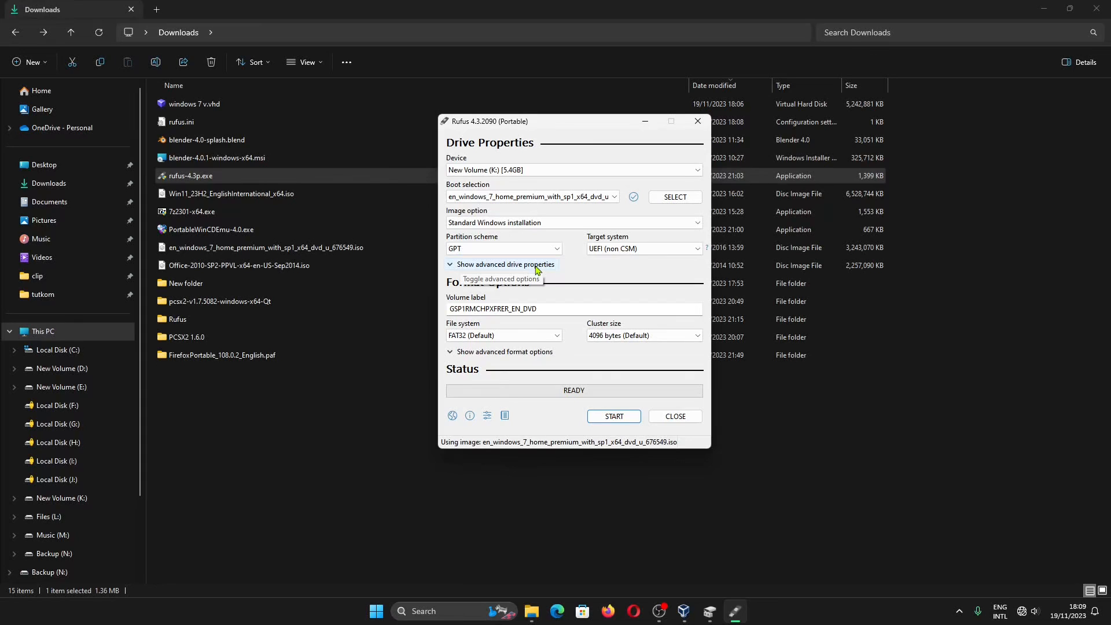
{"action": "left_click", "coordinate": [608, 417]}
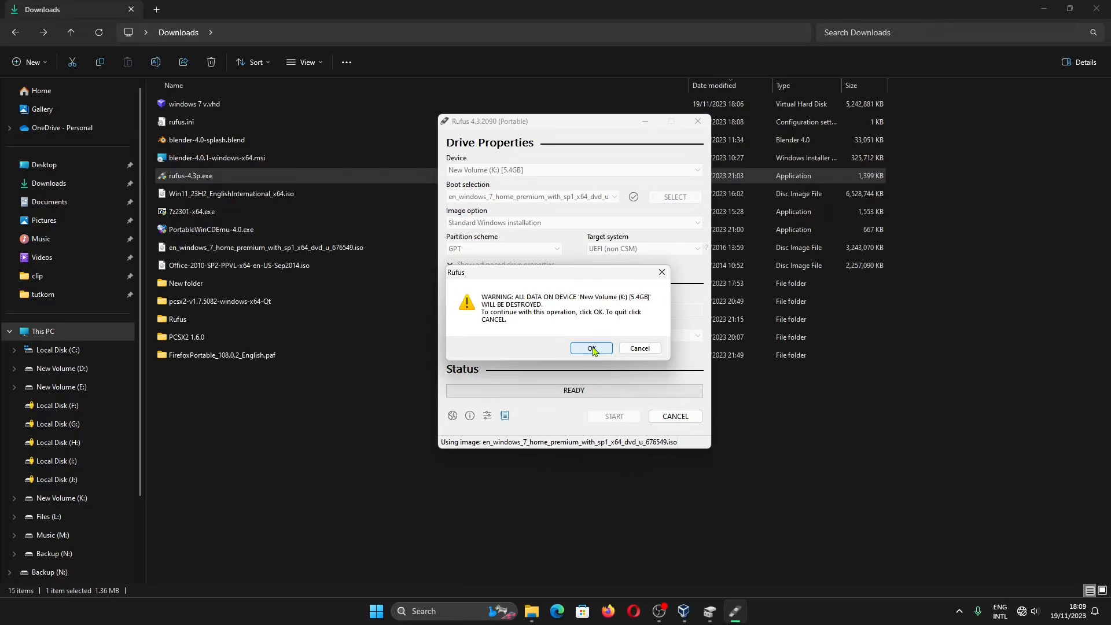
{"action": "left_click", "coordinate": [591, 349]}
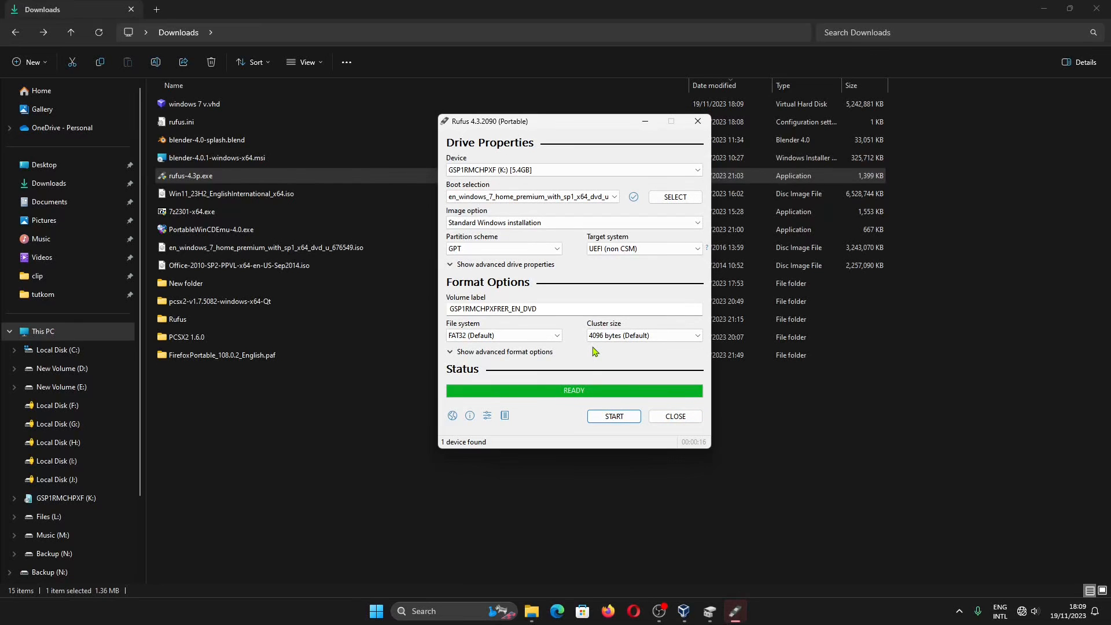
Switch to VirtualBox and begin a new virtual machine named Windows7a
{"action": "left_click", "coordinate": [684, 610]}
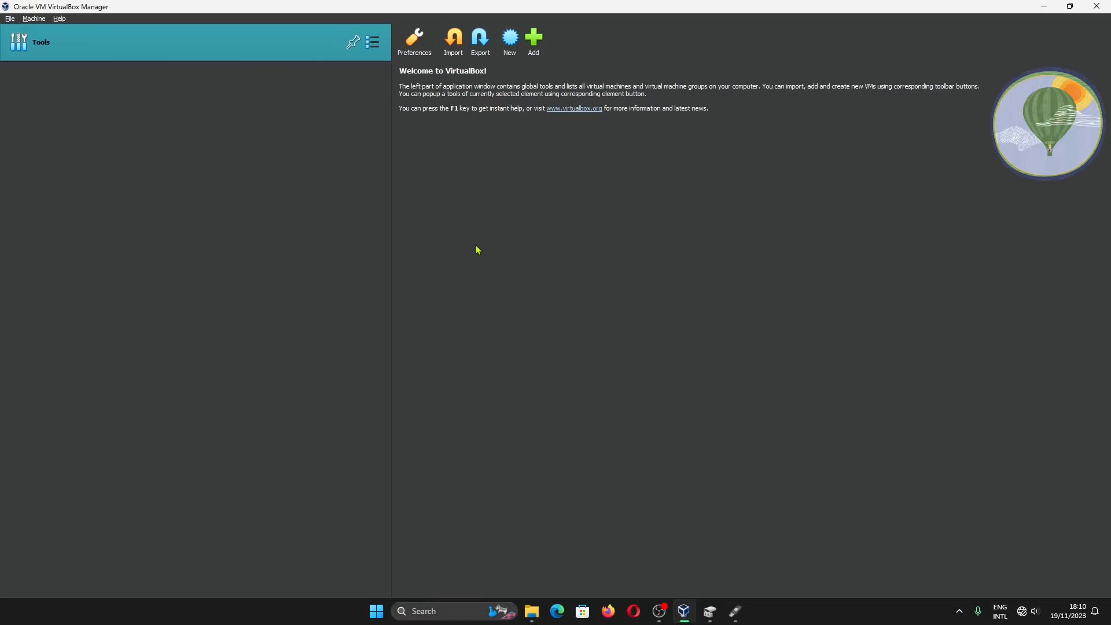
{"action": "left_click", "coordinate": [510, 38]}
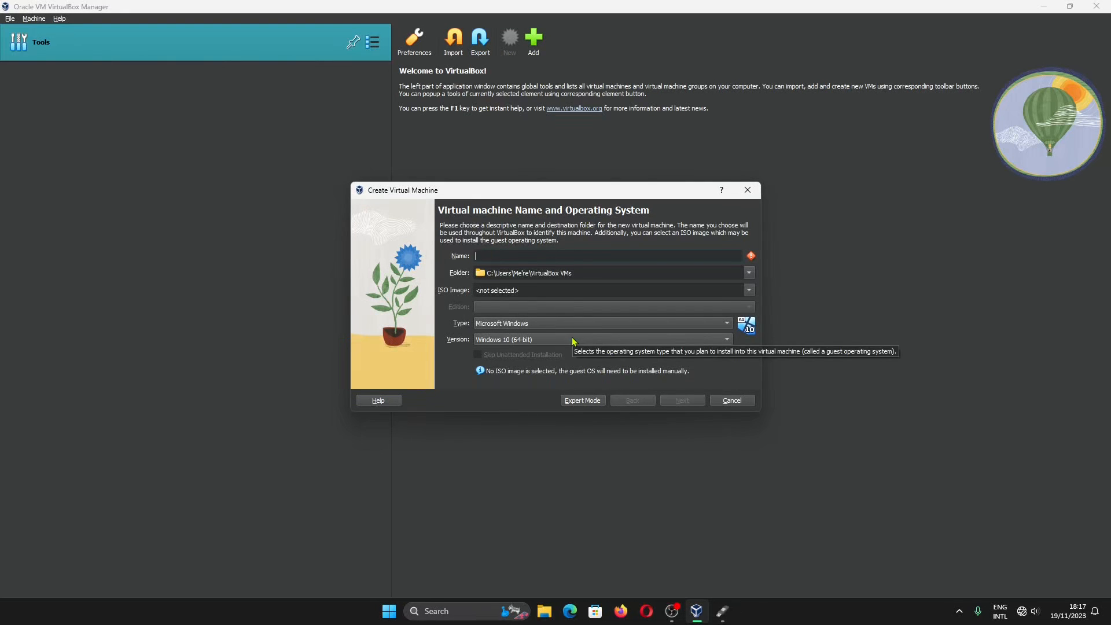
{"action": "type", "text": "Windows7a"}
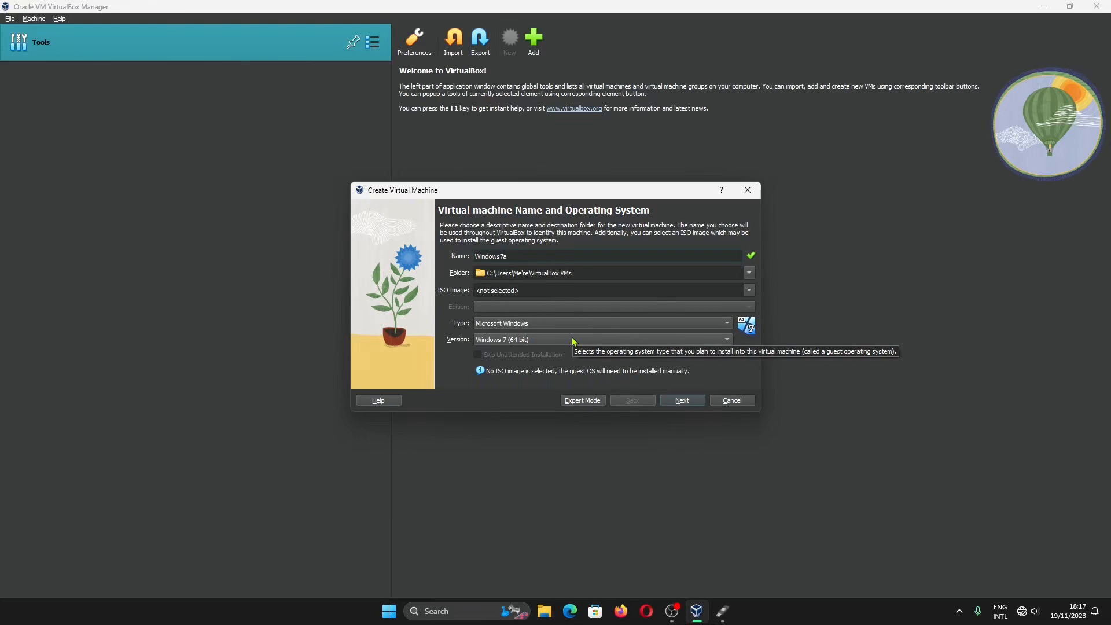
Choose en_windows_7_home_premium_with_sp1_x64_dvd_u_676549.iso from Downloads as the virtual machine's ISO image
{"action": "left_click", "coordinate": [738, 288]}
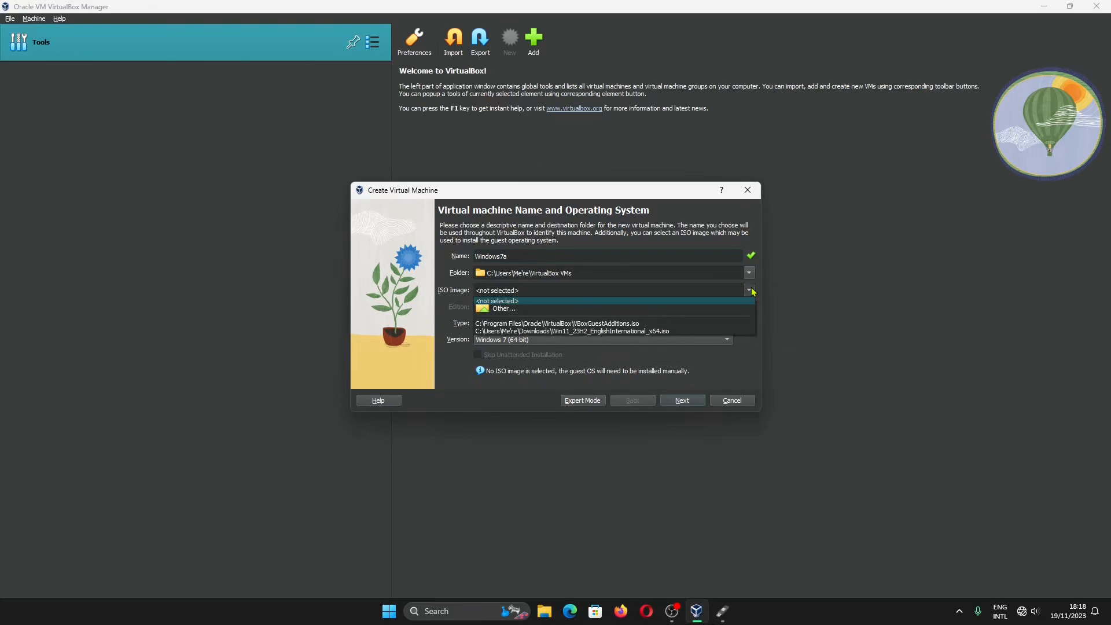
{"action": "left_click", "coordinate": [659, 309]}
{"action": "scroll", "coordinate": [405, 347], "scroll_direction": "up", "scroll_amount": 5}
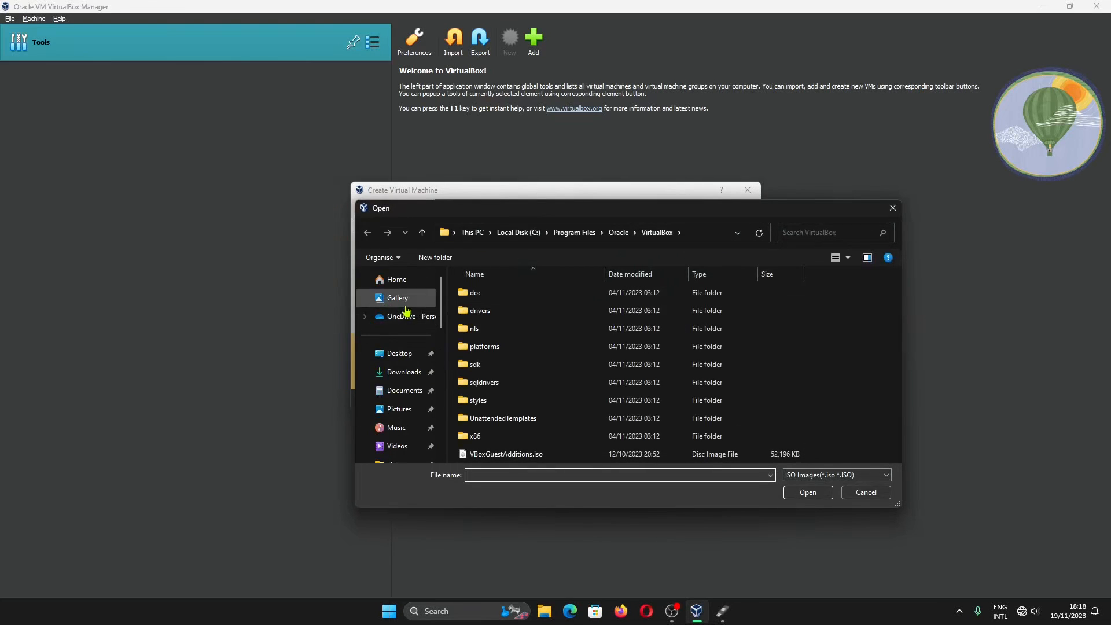
{"action": "left_click", "coordinate": [404, 371]}
{"action": "scroll", "coordinate": [507, 354], "scroll_direction": "down", "scroll_amount": 5}
{"action": "double_click", "coordinate": [502, 428]}
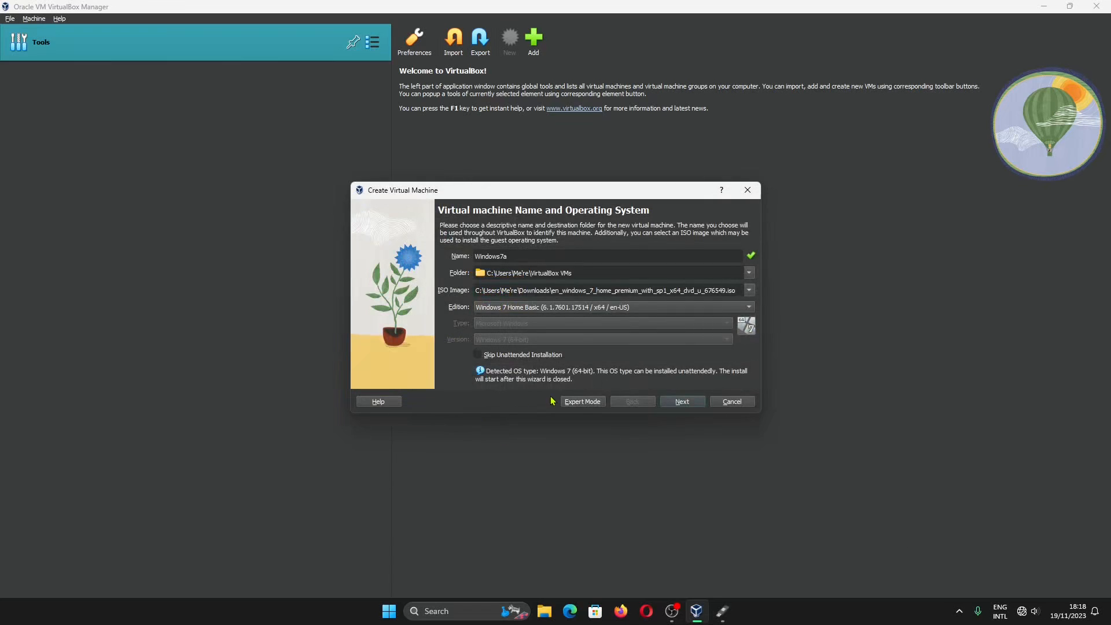
Set the new virtual machine to skip unattended installation and continue to its hardware settings
{"action": "left_click", "coordinate": [689, 404]}
{"action": "left_click", "coordinate": [619, 407]}
{"action": "left_click", "coordinate": [550, 356]}
{"action": "left_click", "coordinate": [689, 401]}
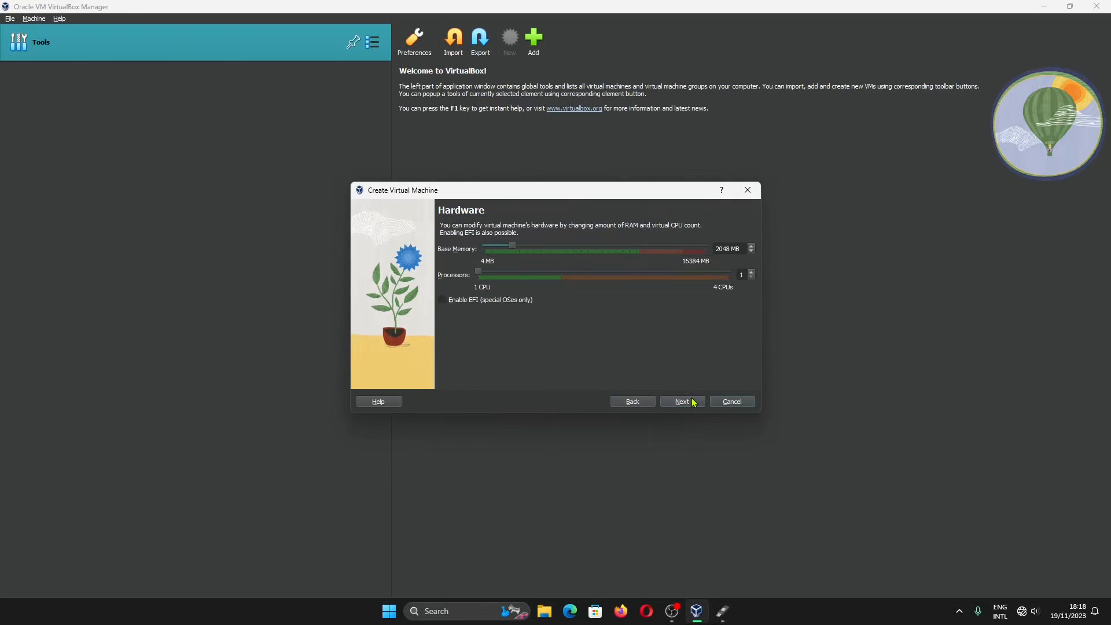
Accept 2048 MB of memory, 1 processor and a 32 GB disk, and finish creating the Windows7a virtual machine
{"action": "left_click", "coordinate": [693, 402]}
{"action": "left_click", "coordinate": [693, 401]}
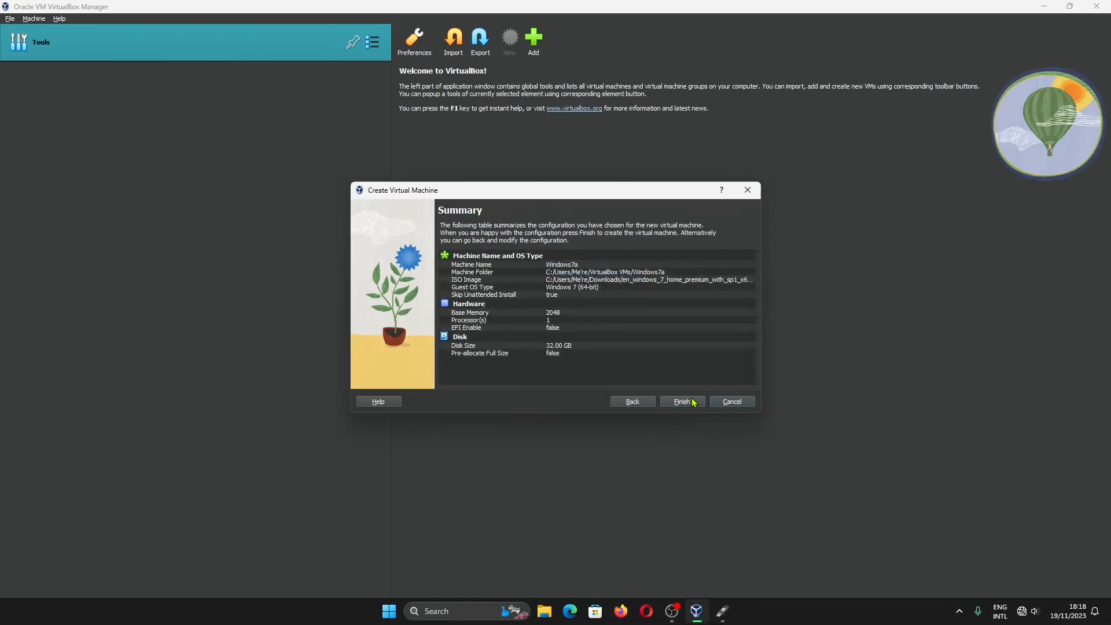
{"action": "left_click", "coordinate": [692, 401]}
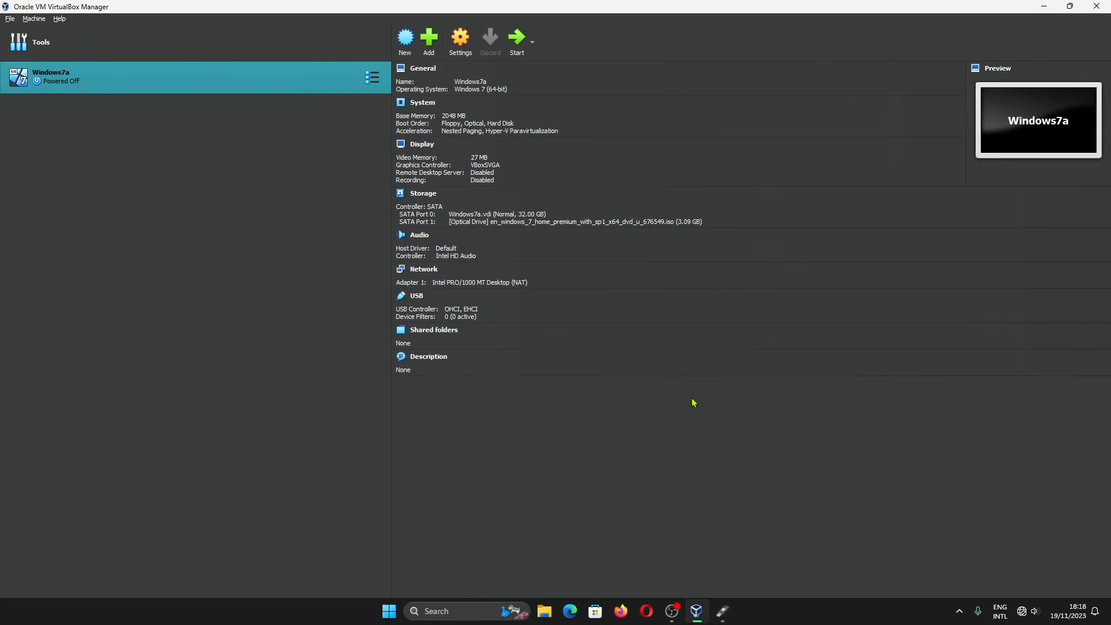
Start the Windows7a virtual machine in a maximized window to test booting, and power it off
{"action": "left_click", "coordinate": [518, 36]}
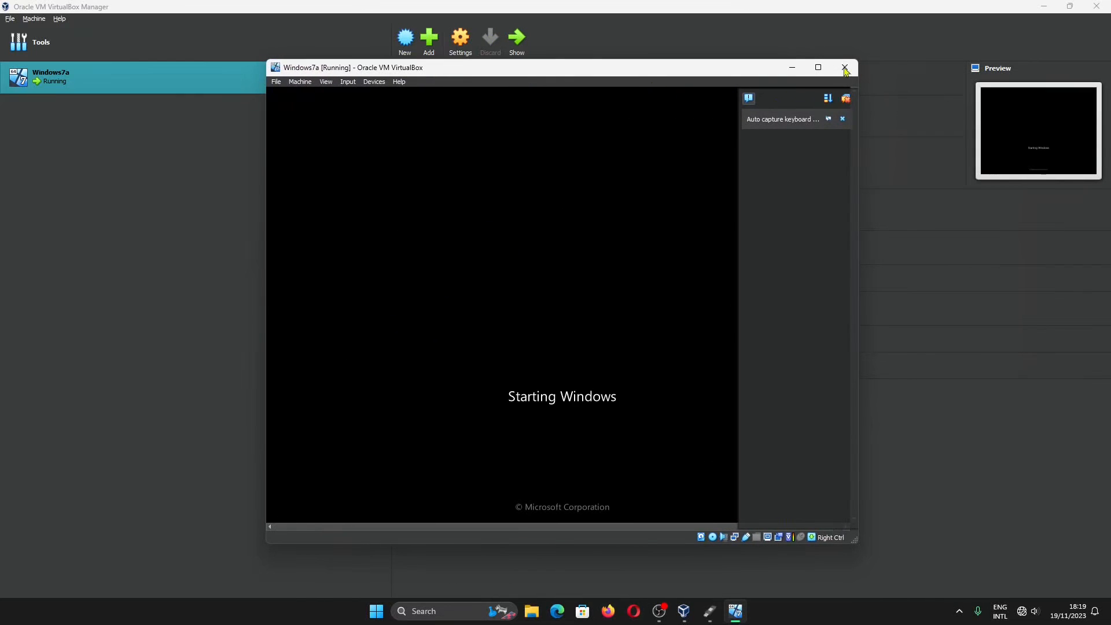
{"action": "left_click", "coordinate": [821, 70]}
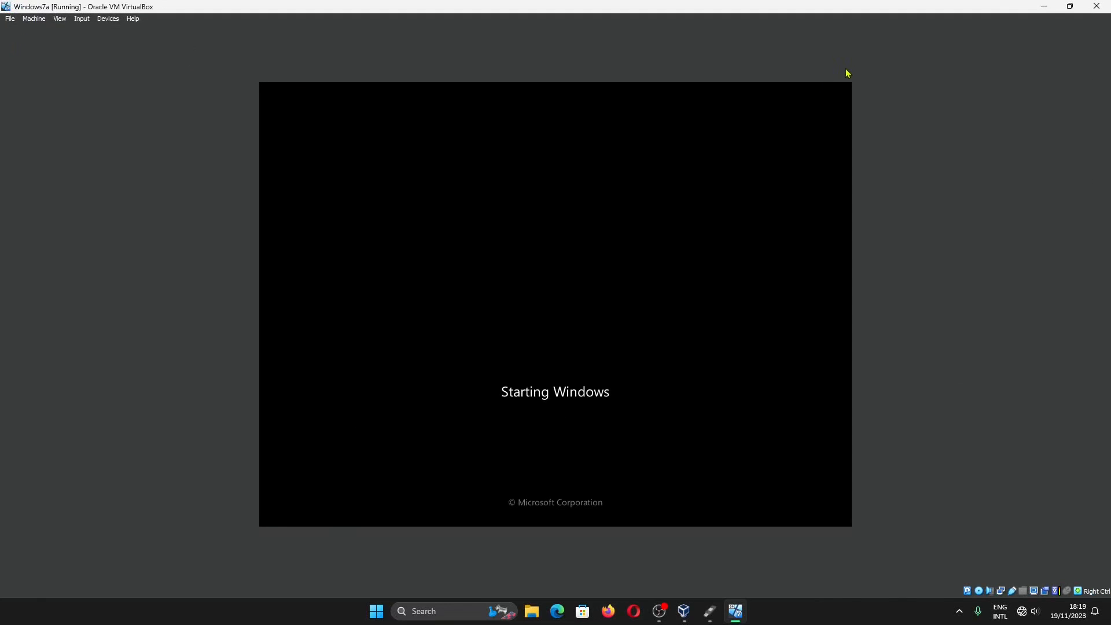
{"action": "left_click", "coordinate": [1097, 6]}
{"action": "left_click", "coordinate": [536, 316]}
{"action": "left_click", "coordinate": [509, 336]}
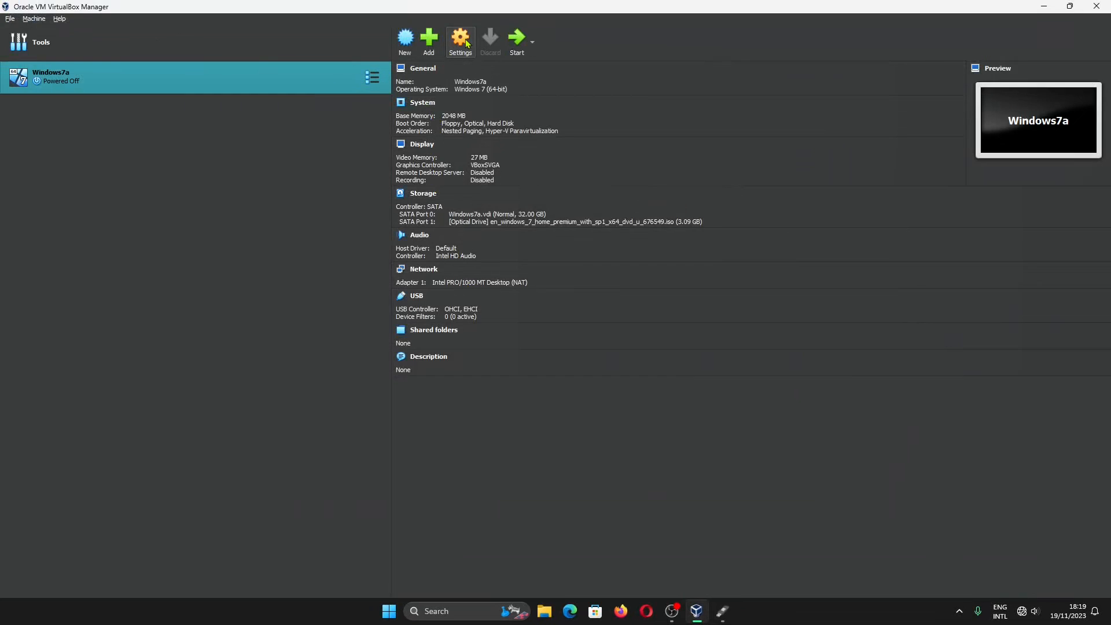
Enable EFI in the system settings of the Windows7a virtual machine
{"action": "left_click", "coordinate": [468, 43]}
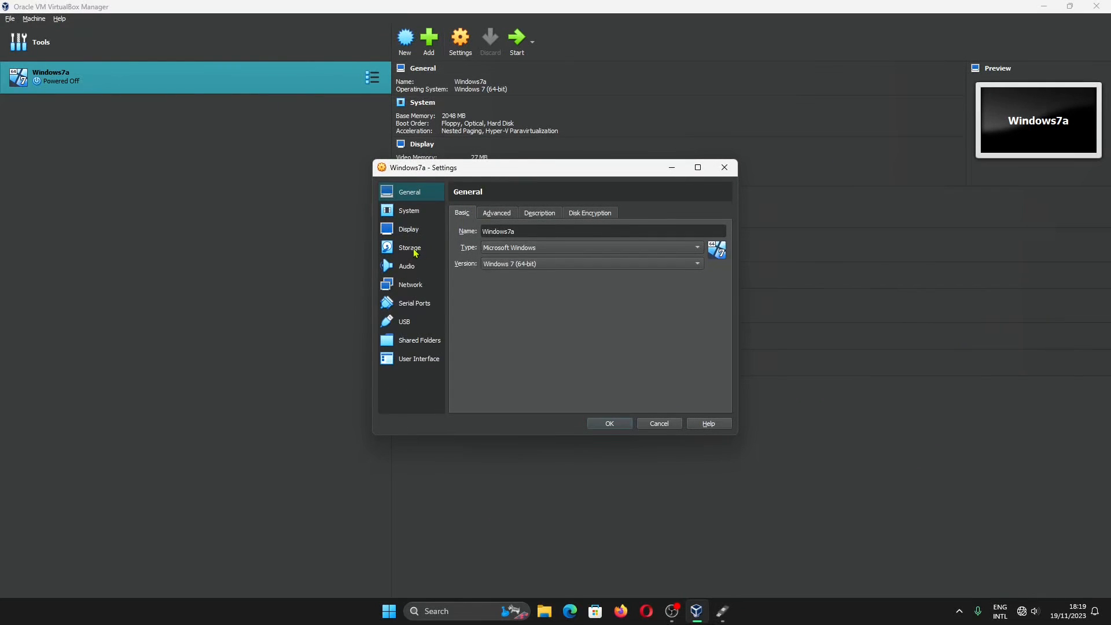
{"action": "left_click", "coordinate": [411, 216]}
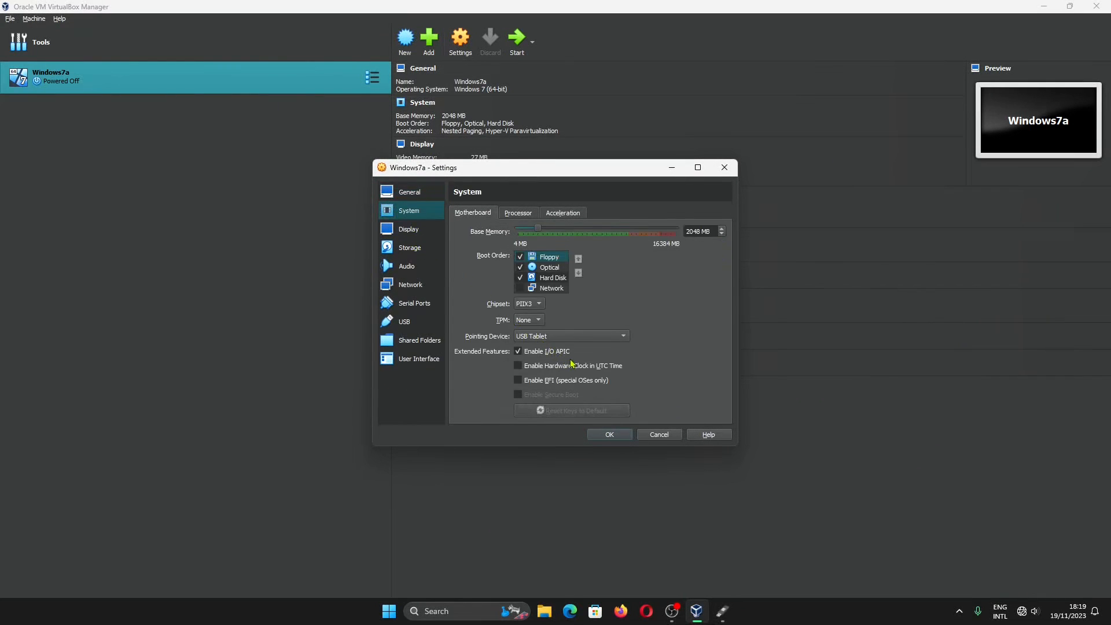
{"action": "left_click", "coordinate": [518, 381]}
{"action": "left_click", "coordinate": [723, 614]}
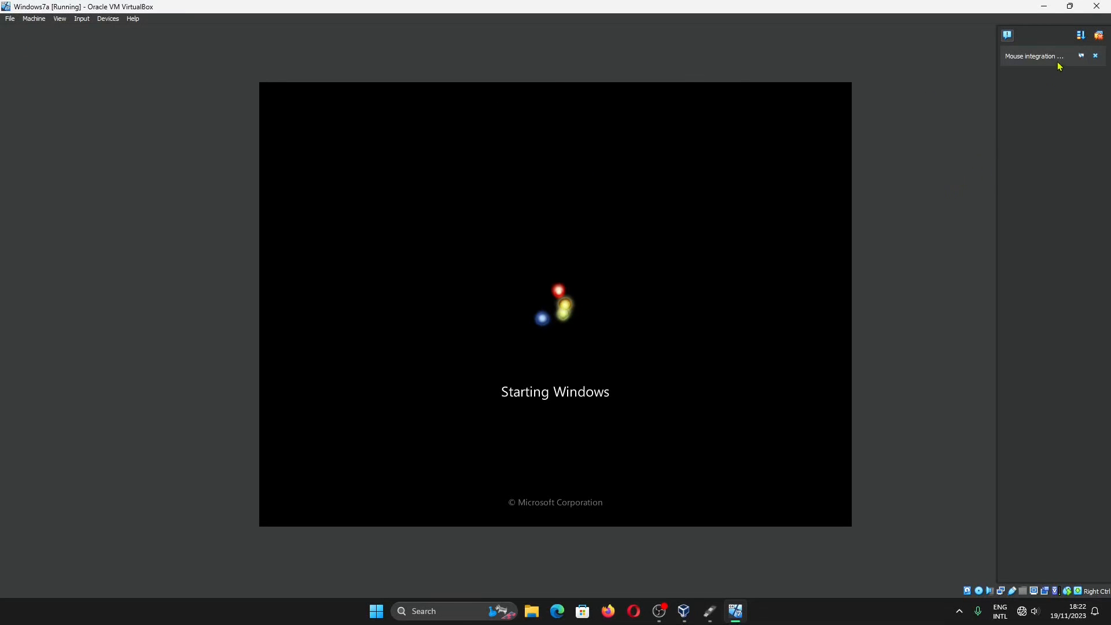
Dismiss the notifications of the running Windows7a virtual machine and power it off
{"action": "left_click", "coordinate": [1099, 36]}
{"action": "left_click", "coordinate": [1094, 9]}
{"action": "left_click", "coordinate": [626, 251]}
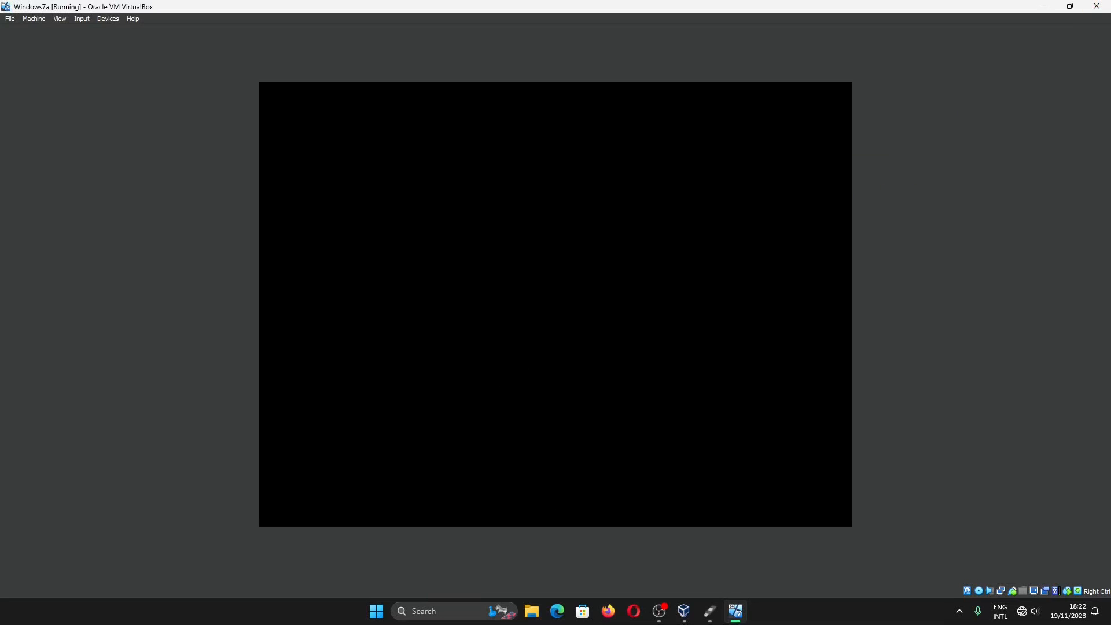
{"action": "left_click", "coordinate": [1097, 6]}
{"action": "left_click", "coordinate": [505, 335]}
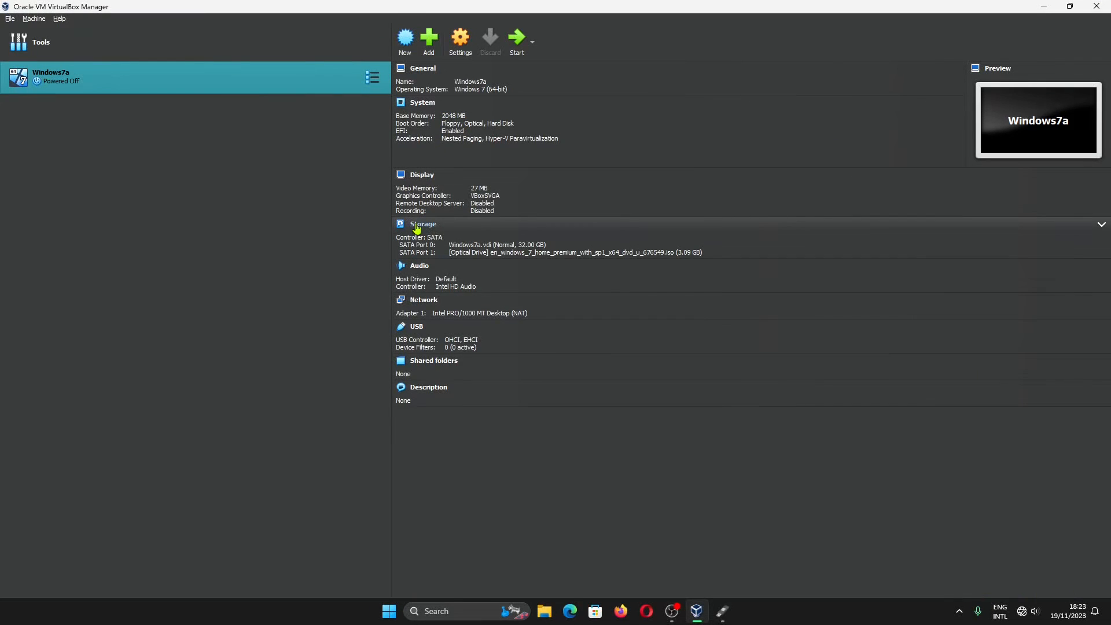
Disable EFI in the Windows7a system settings and start the virtual machine into Windows 7 setup
{"action": "left_click", "coordinate": [417, 226]}
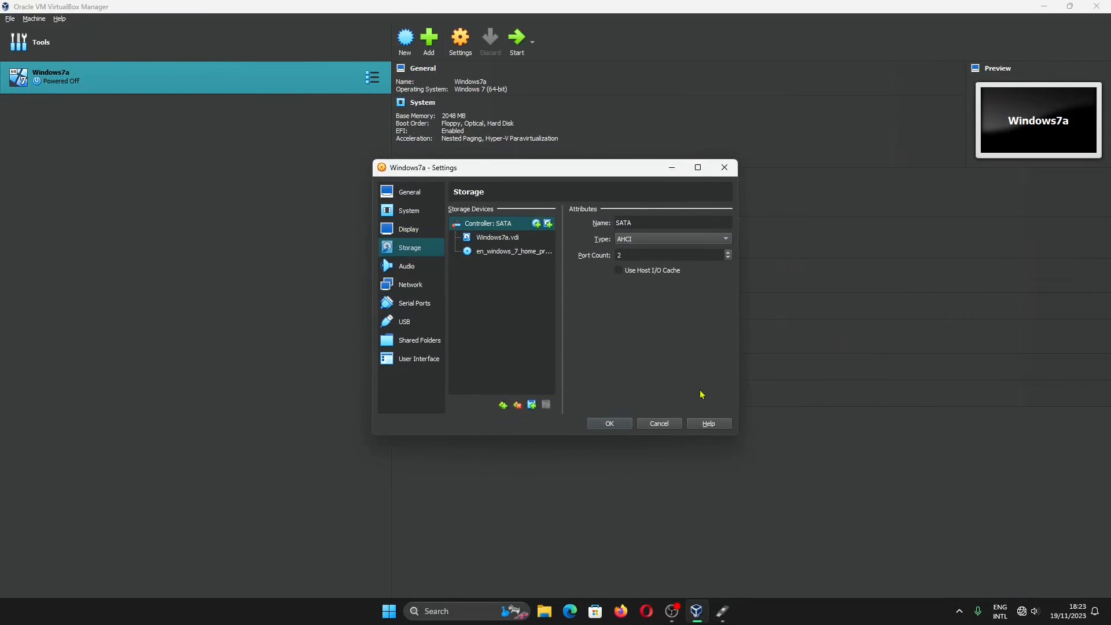
{"action": "left_click", "coordinate": [658, 423]}
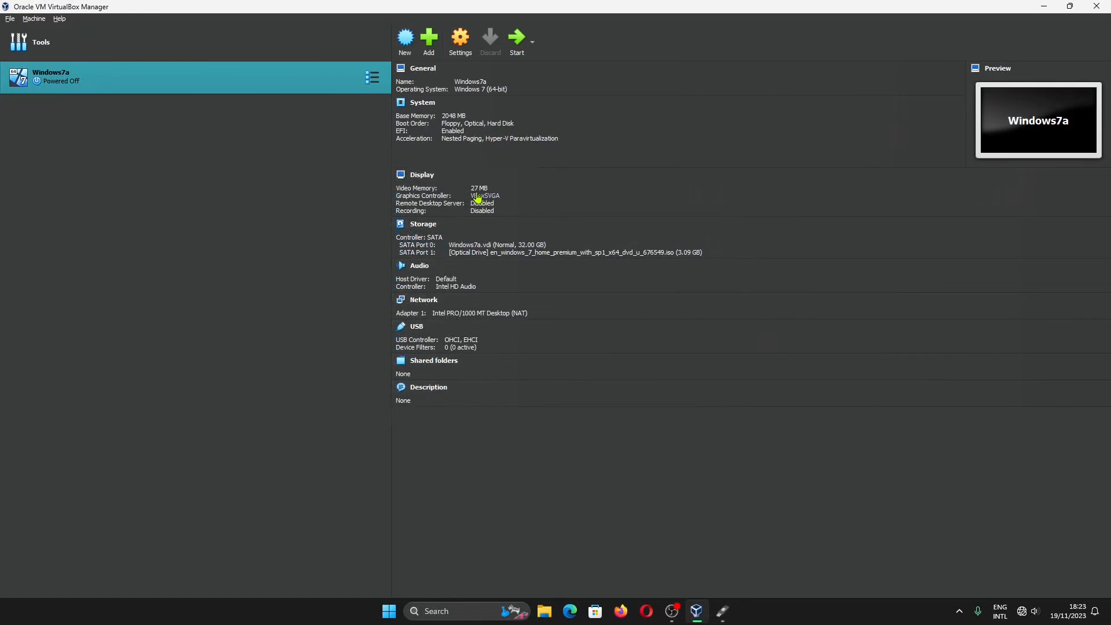
{"action": "left_click", "coordinate": [460, 40]}
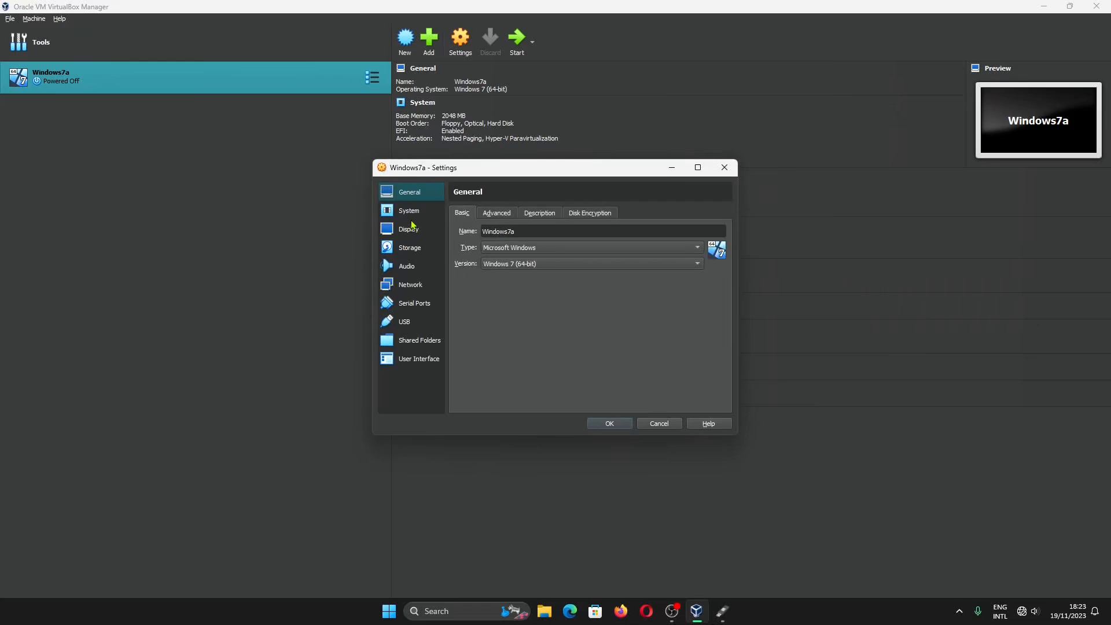
{"action": "left_click", "coordinate": [412, 213]}
{"action": "left_click", "coordinate": [532, 383]}
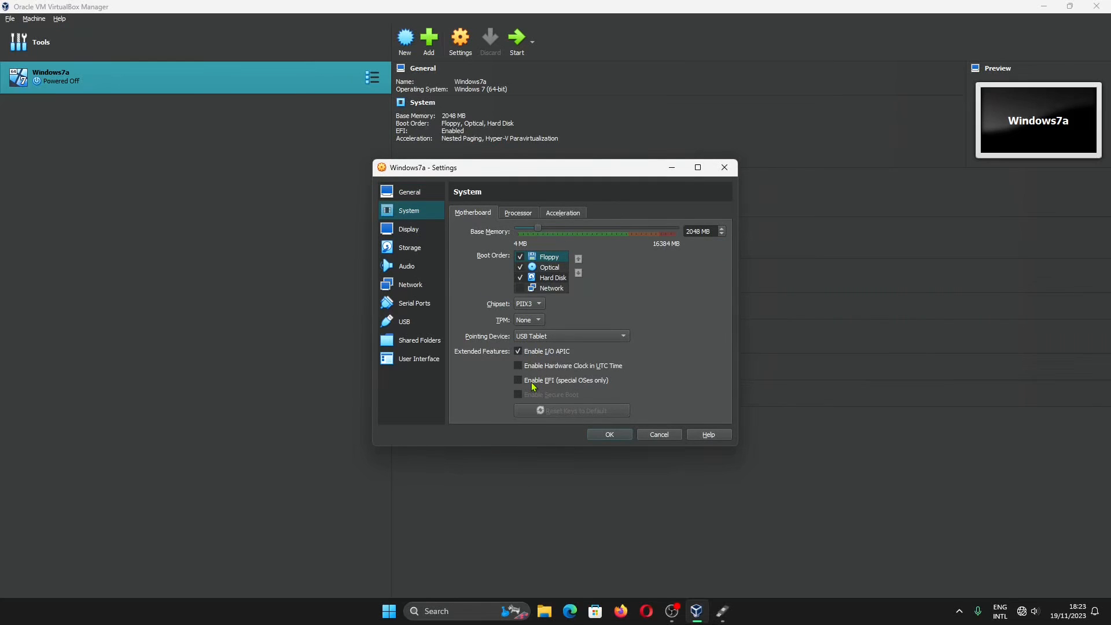
{"action": "left_click", "coordinate": [616, 435]}
{"action": "left_click", "coordinate": [520, 39]}
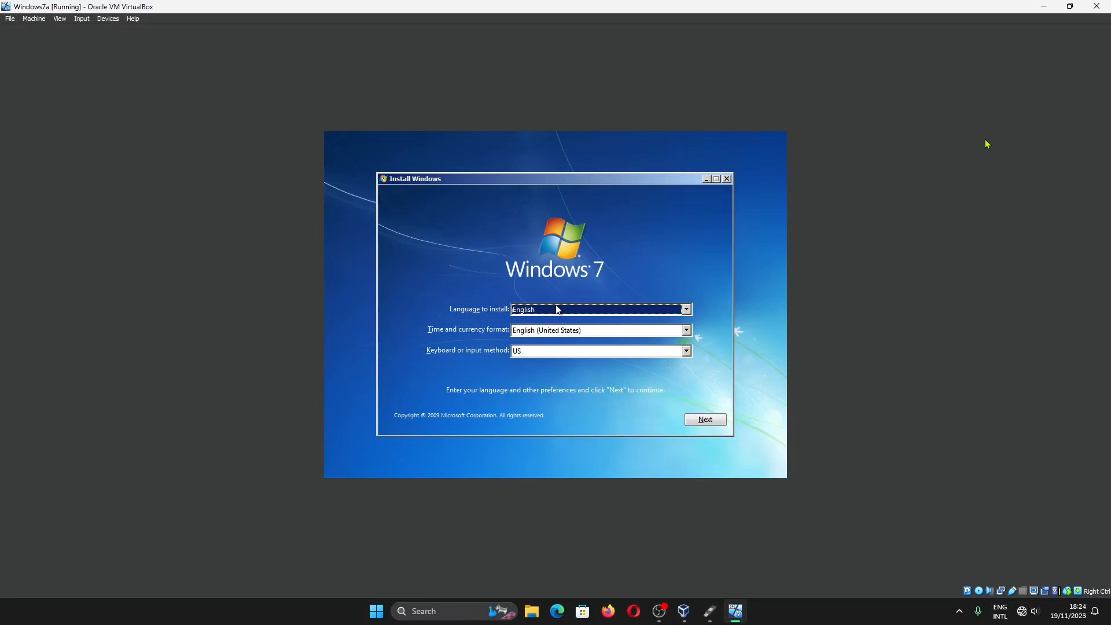
Switch to Rufus, write the Windows 7 ISO to drive K: with the MBR partition scheme, and close Rufus
{"action": "left_click", "coordinate": [710, 611]}
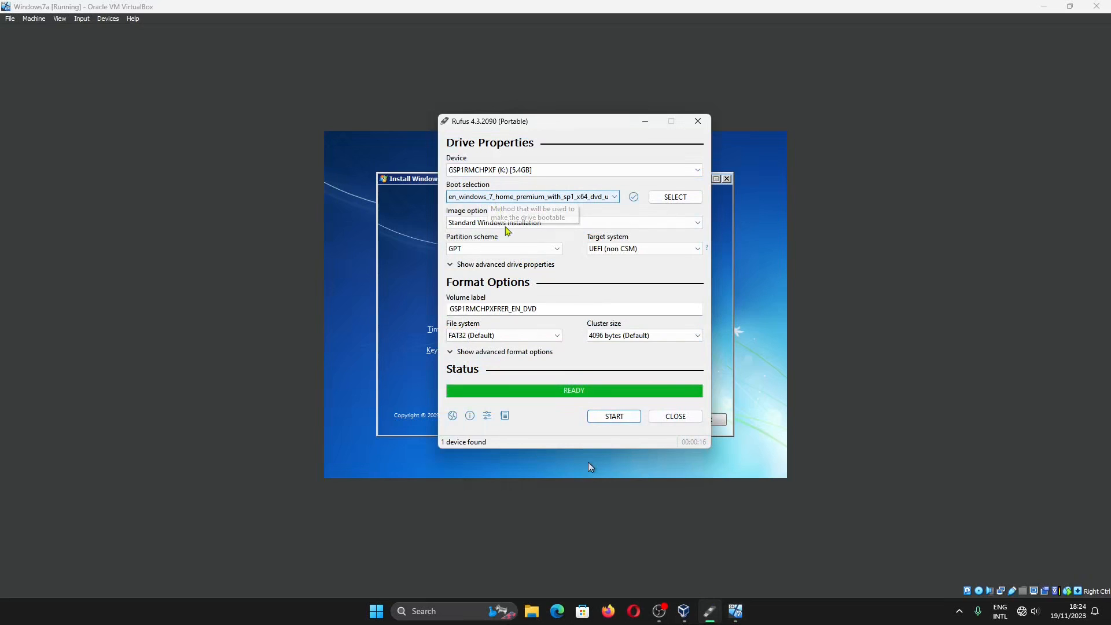
{"action": "left_click", "coordinate": [518, 249]}
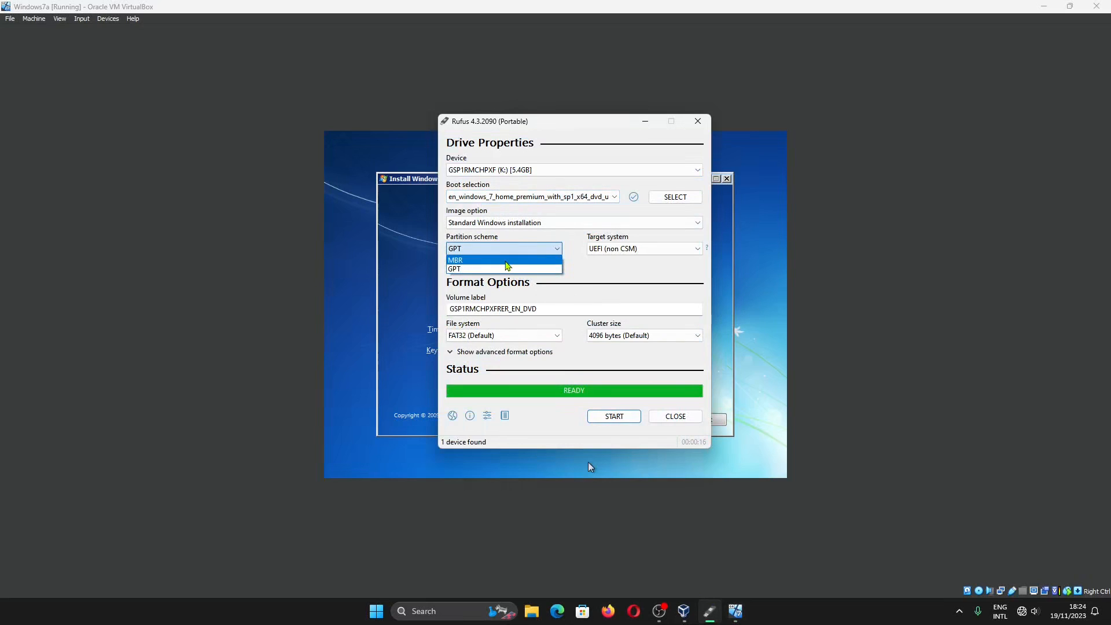
{"action": "left_click", "coordinate": [508, 265]}
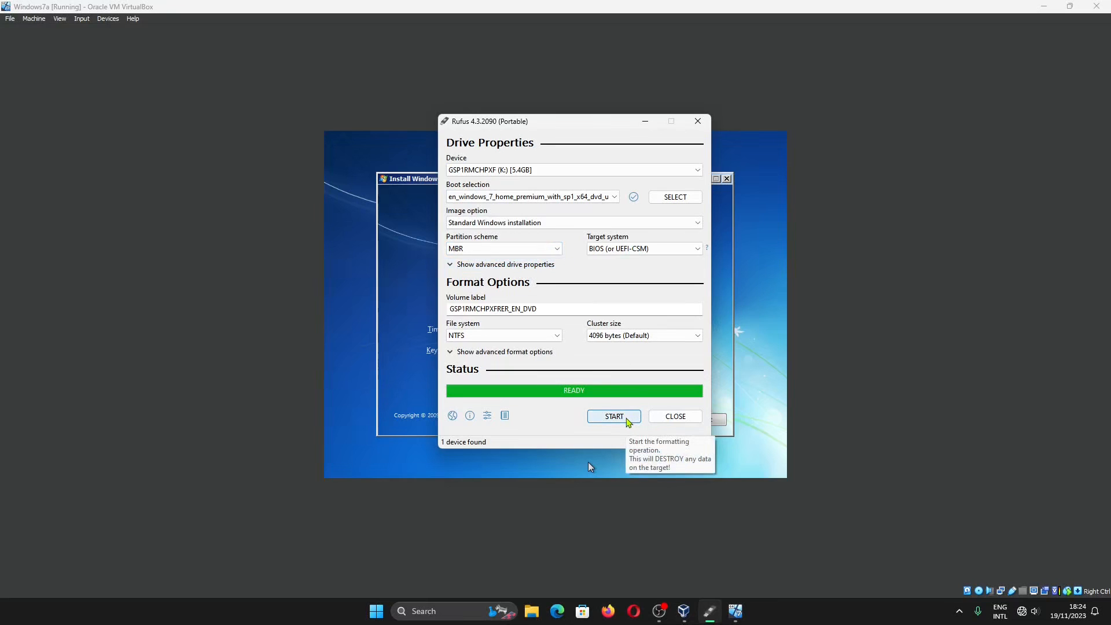
{"action": "left_click", "coordinate": [628, 418]}
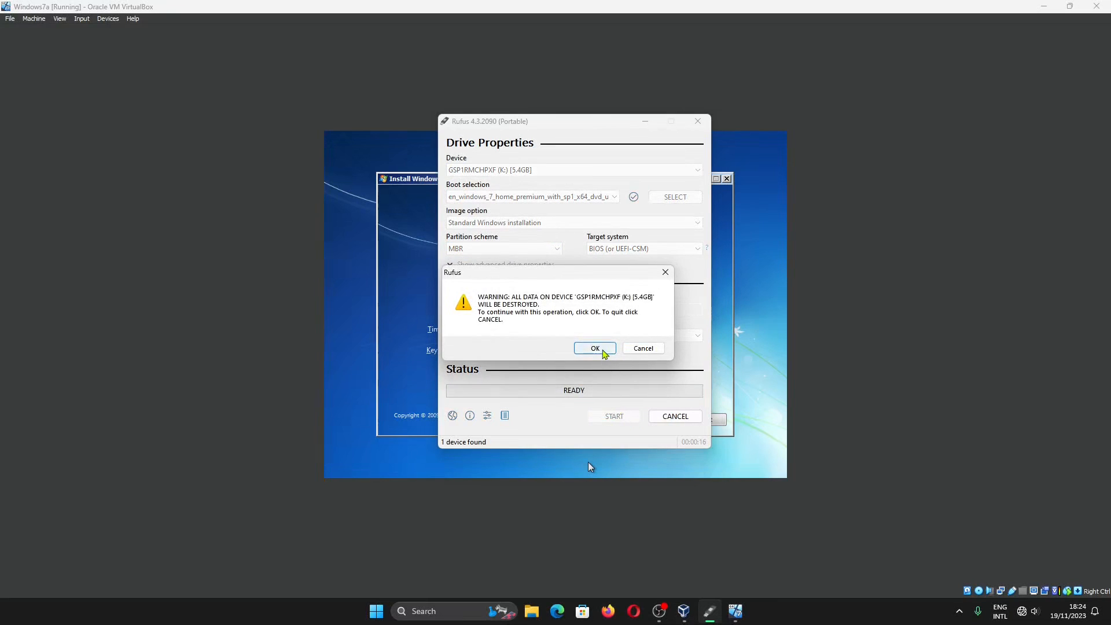
{"action": "left_click", "coordinate": [596, 348]}
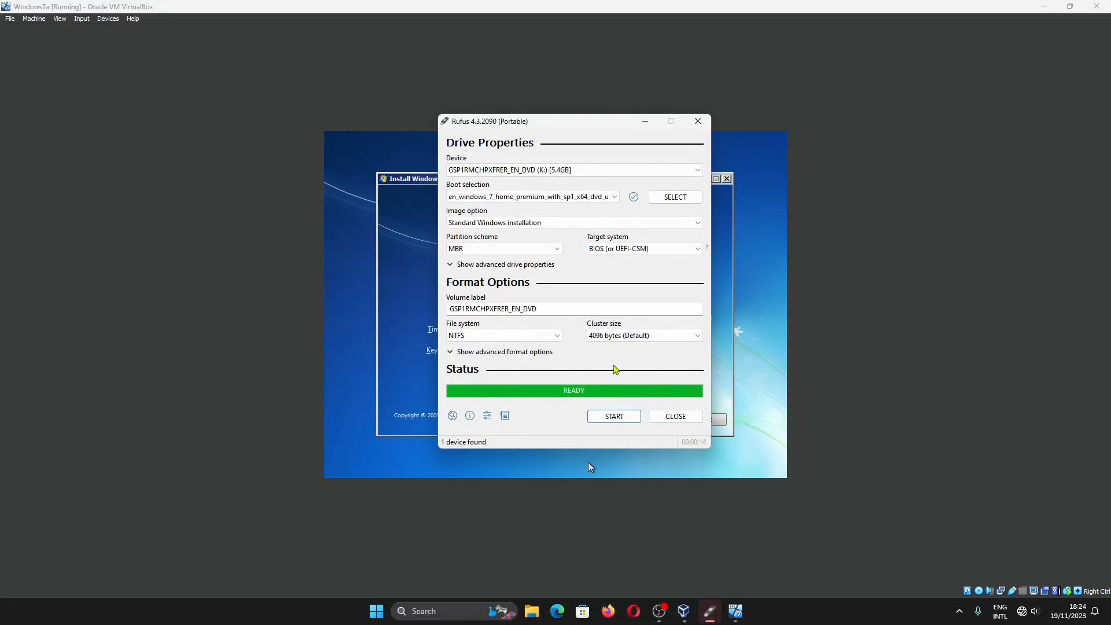
{"action": "left_click", "coordinate": [659, 416]}
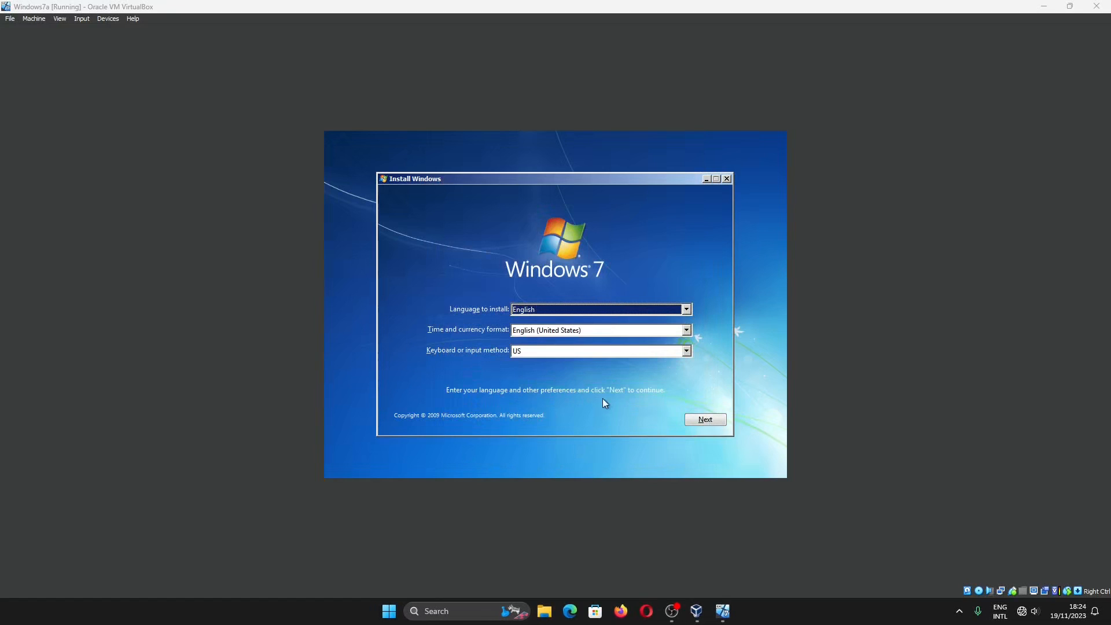
Keep English as the language and US as the keyboard in Windows 7 setup, and start the installation
{"action": "left_click", "coordinate": [512, 377]}
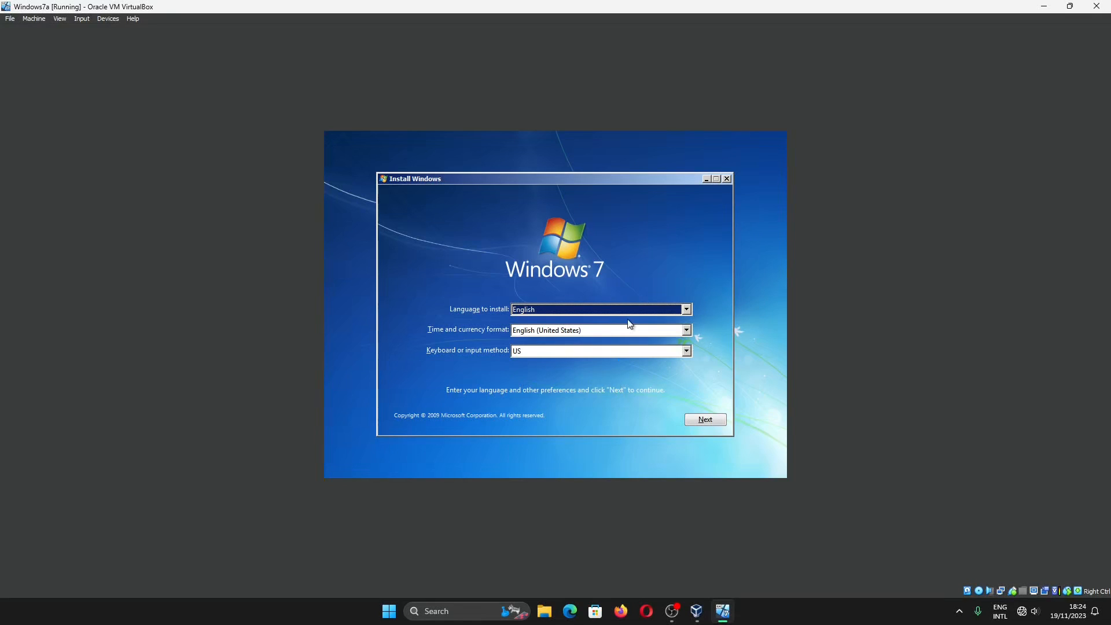
{"action": "left_click", "coordinate": [637, 305]}
{"action": "left_click", "coordinate": [637, 306]}
{"action": "left_click", "coordinate": [617, 350]}
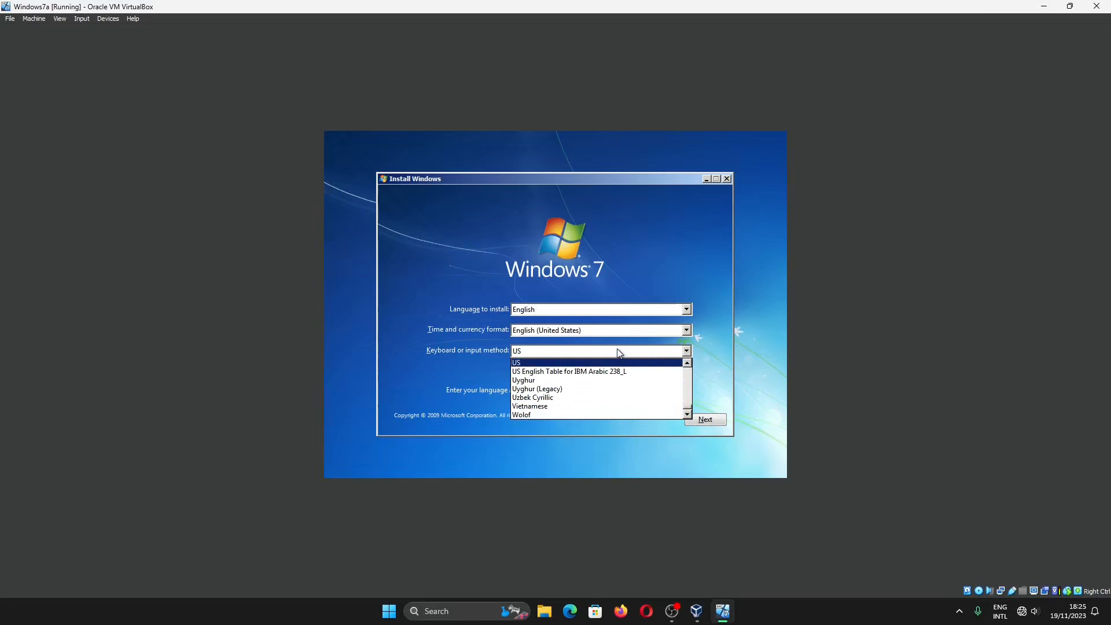
{"action": "left_click", "coordinate": [712, 370]}
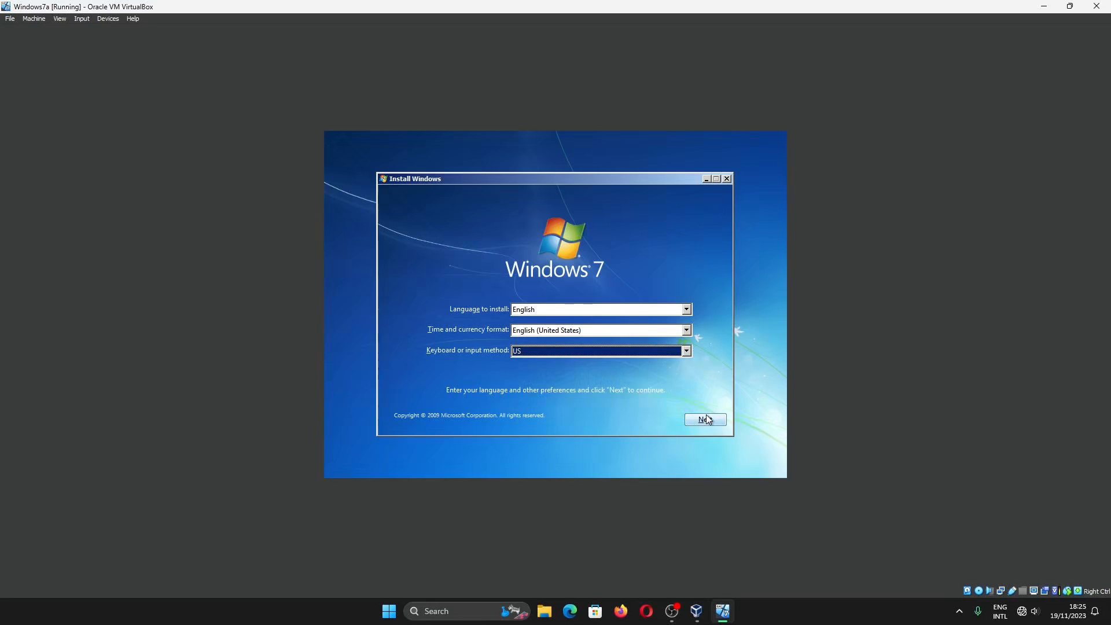
{"action": "left_click", "coordinate": [706, 419]}
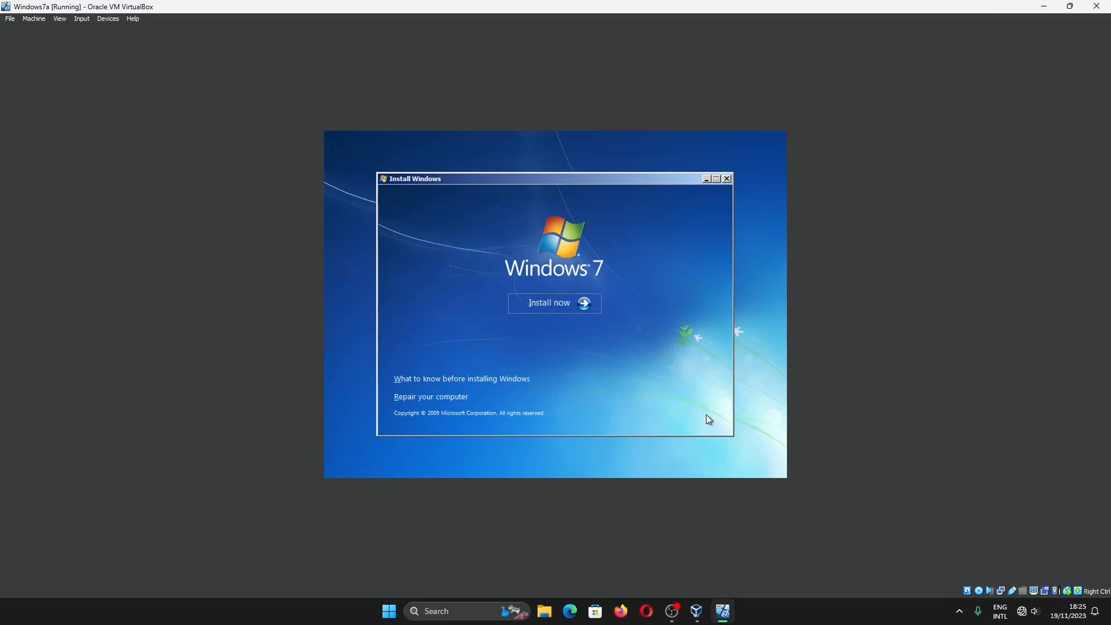
{"action": "left_click", "coordinate": [584, 310]}
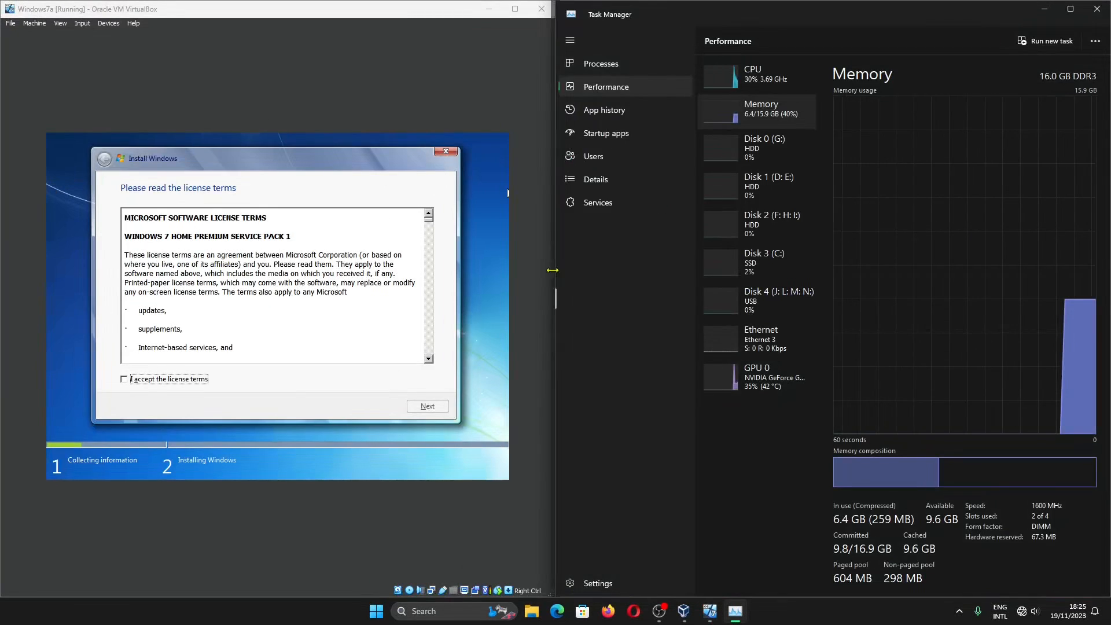
Widen the virtual machine window beside Task Manager, then accept the license terms and choose the Custom (advanced) installation type
{"action": "left_click_drag", "start_coordinate": [552, 271], "coordinate": [600, 270]}
{"action": "left_click", "coordinate": [193, 381]}
{"action": "left_click", "coordinate": [453, 406]}
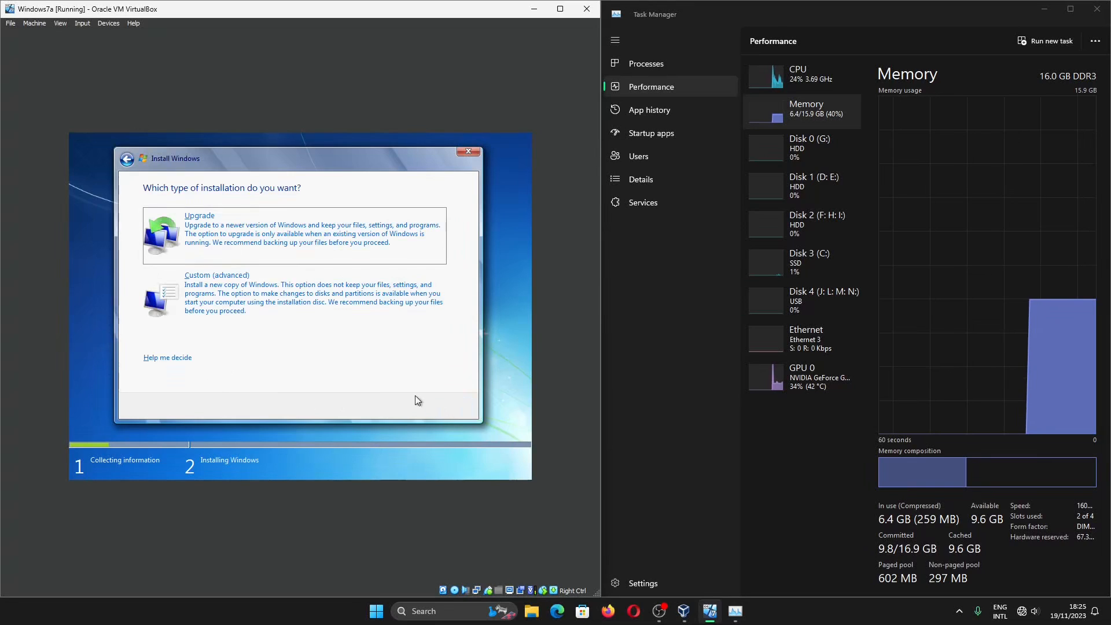
{"action": "left_click", "coordinate": [342, 304]}
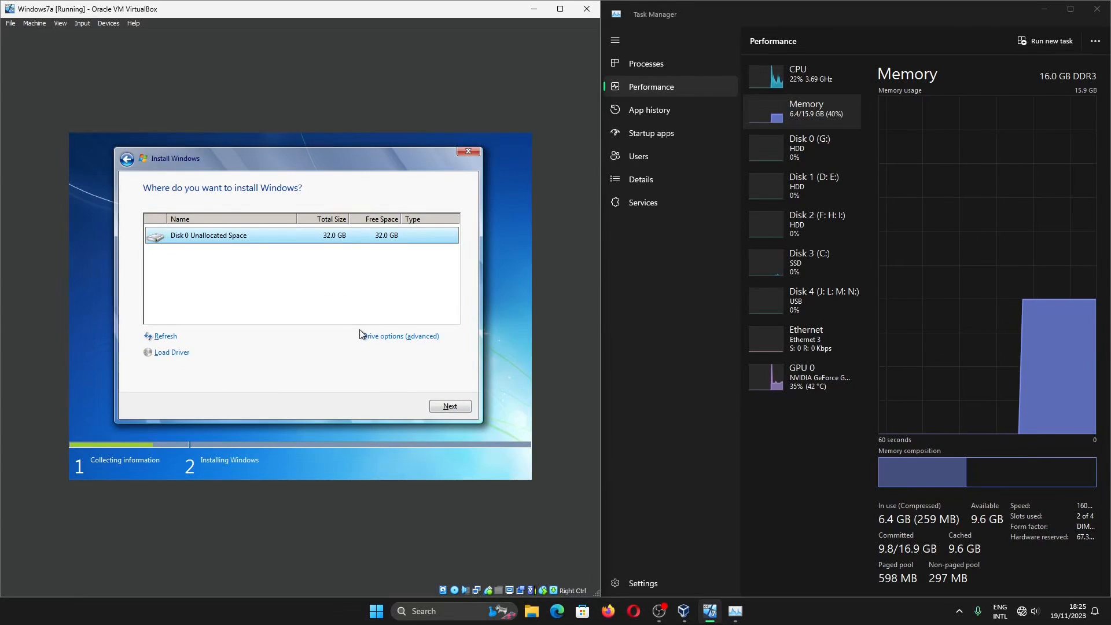
Create a partition from all the unallocated space of Disk 0 and install Windows on the new primary partition
{"action": "left_click", "coordinate": [410, 338]}
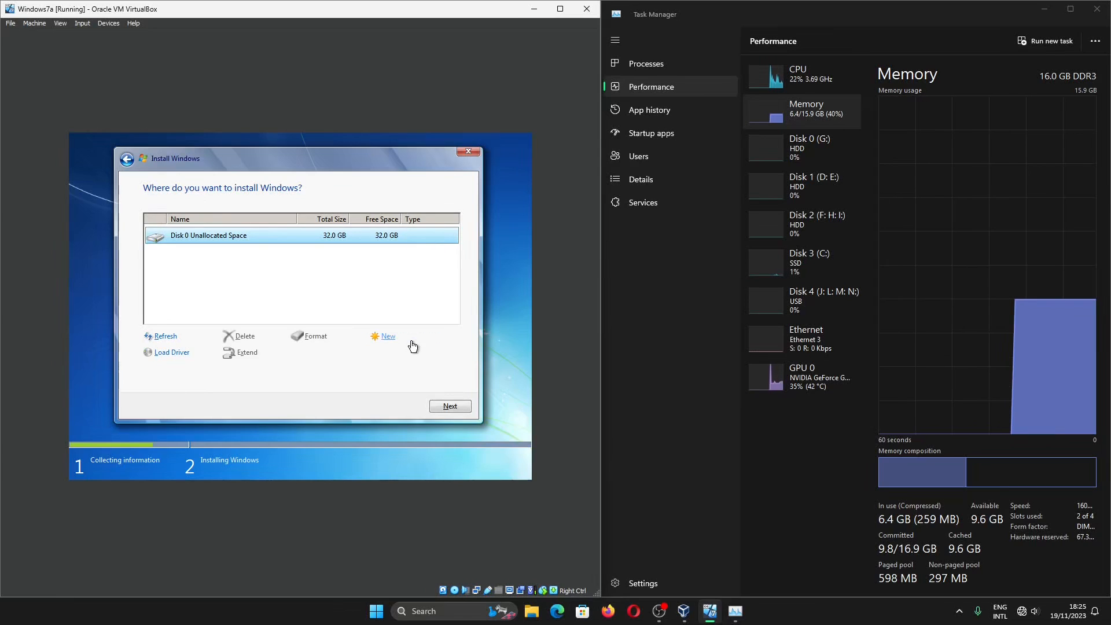
{"action": "left_click", "coordinate": [377, 344]}
{"action": "left_click", "coordinate": [401, 352]}
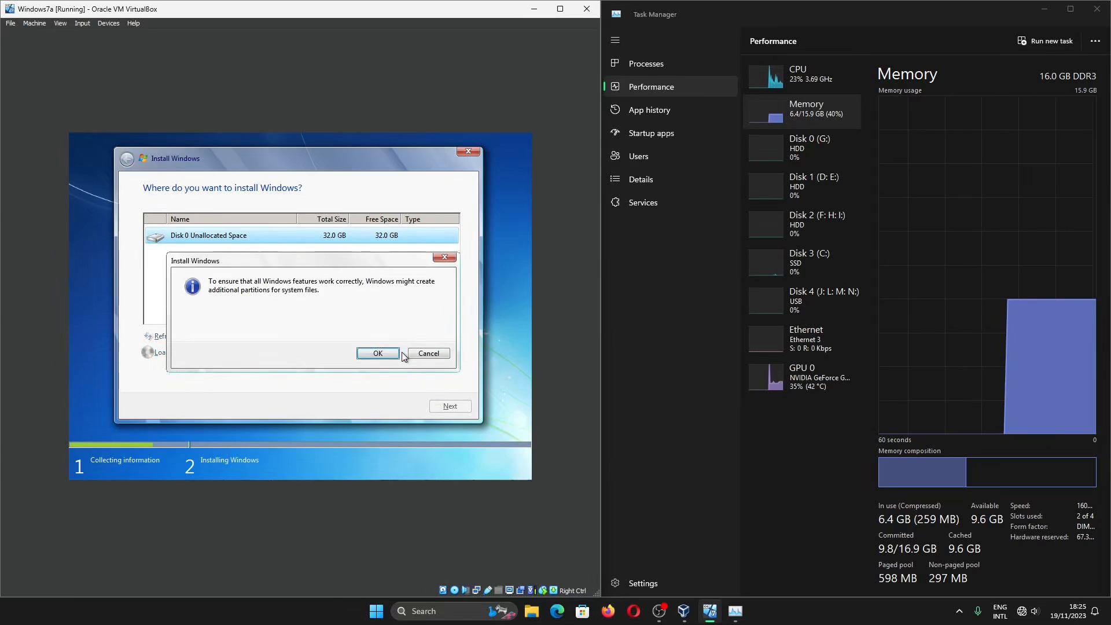
{"action": "left_click", "coordinate": [391, 353]}
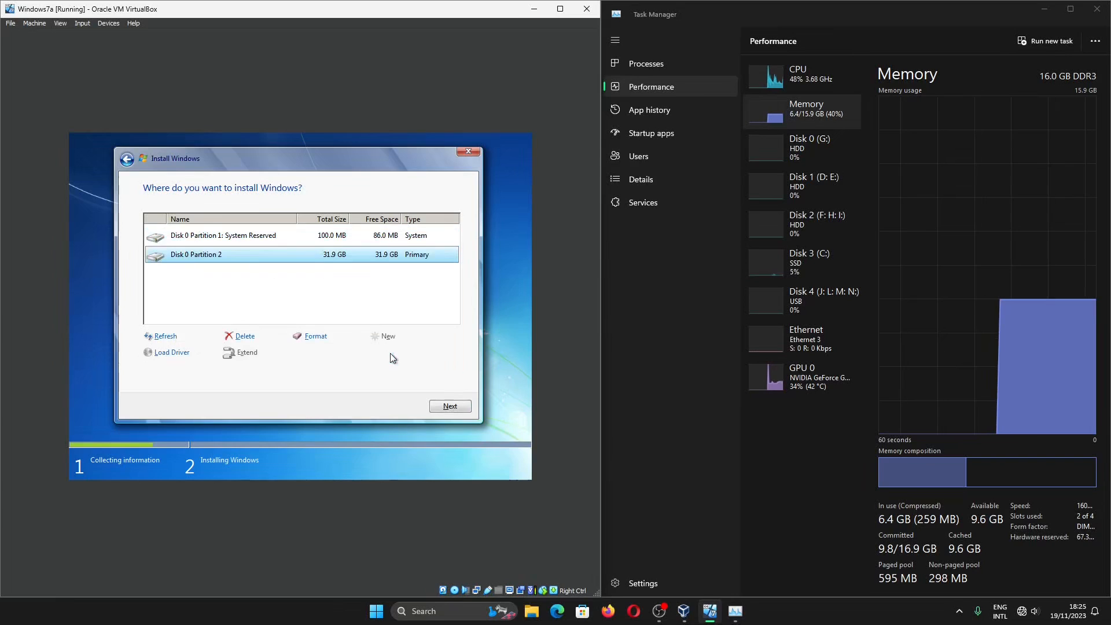
{"action": "left_click", "coordinate": [449, 407]}
Maximize the virtual machine window and set up the user account "me" with the default computer name and no password
{"action": "key", "text": "super+Up"}
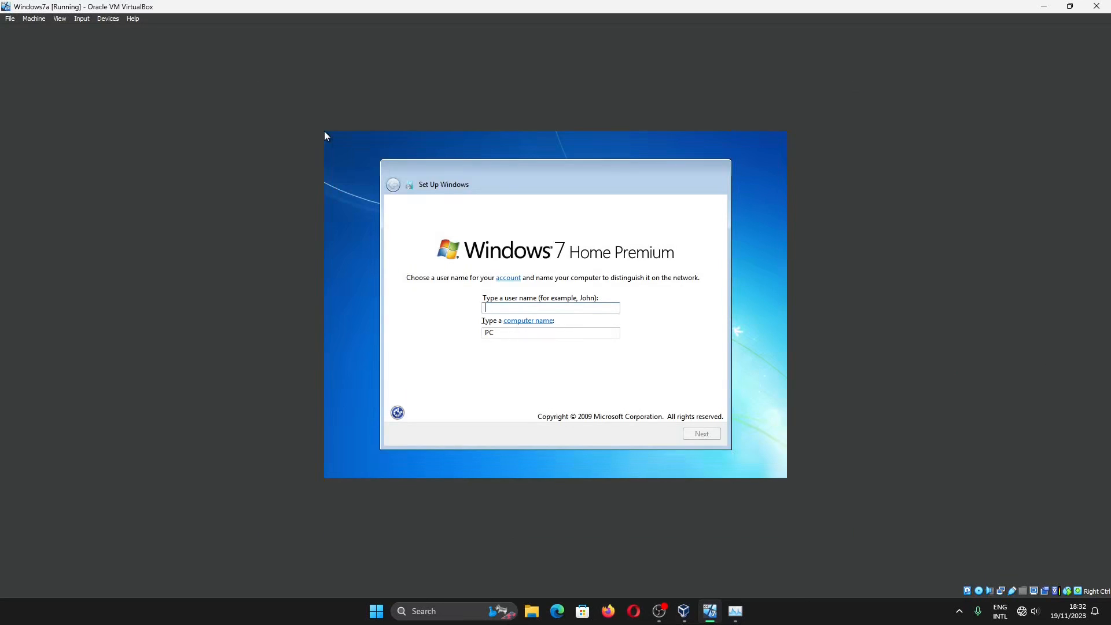
{"action": "type", "text": "me"}
{"action": "key", "text": "Return"}
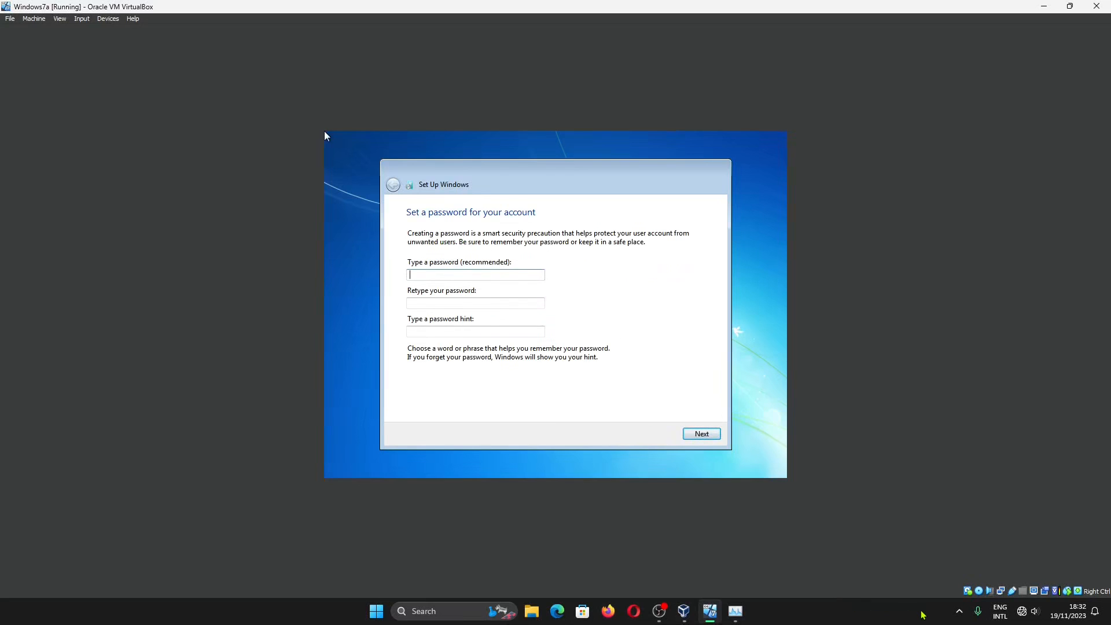
{"action": "key", "text": "Return"}
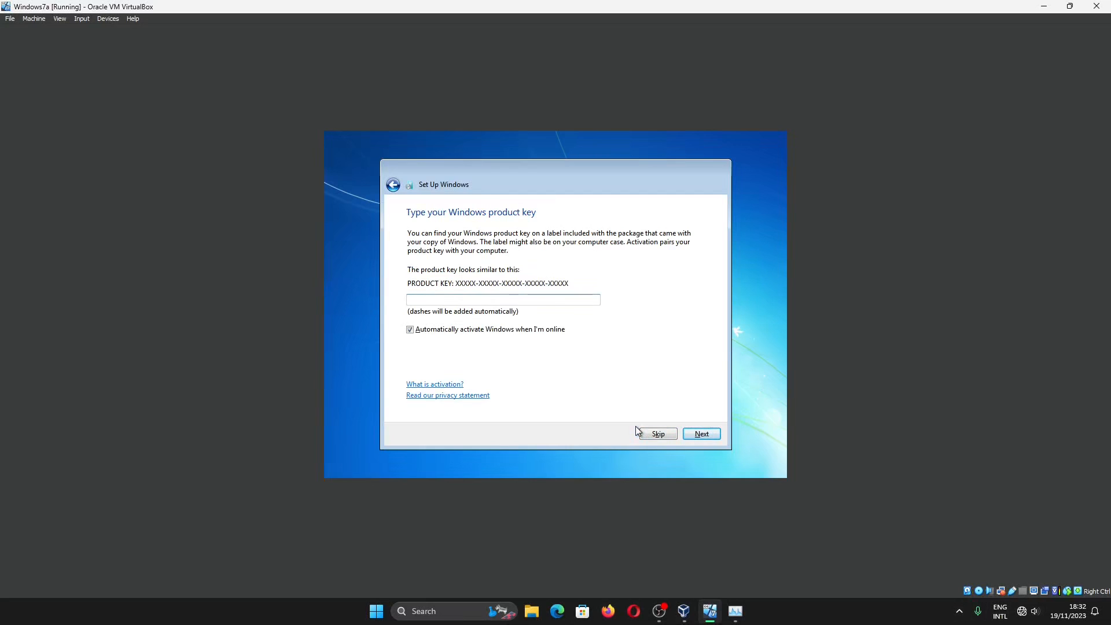
Skip the product key with automatic activation turned off, and postpone the update settings with Ask me later
{"action": "left_click", "coordinate": [541, 332]}
{"action": "left_click", "coordinate": [658, 435]}
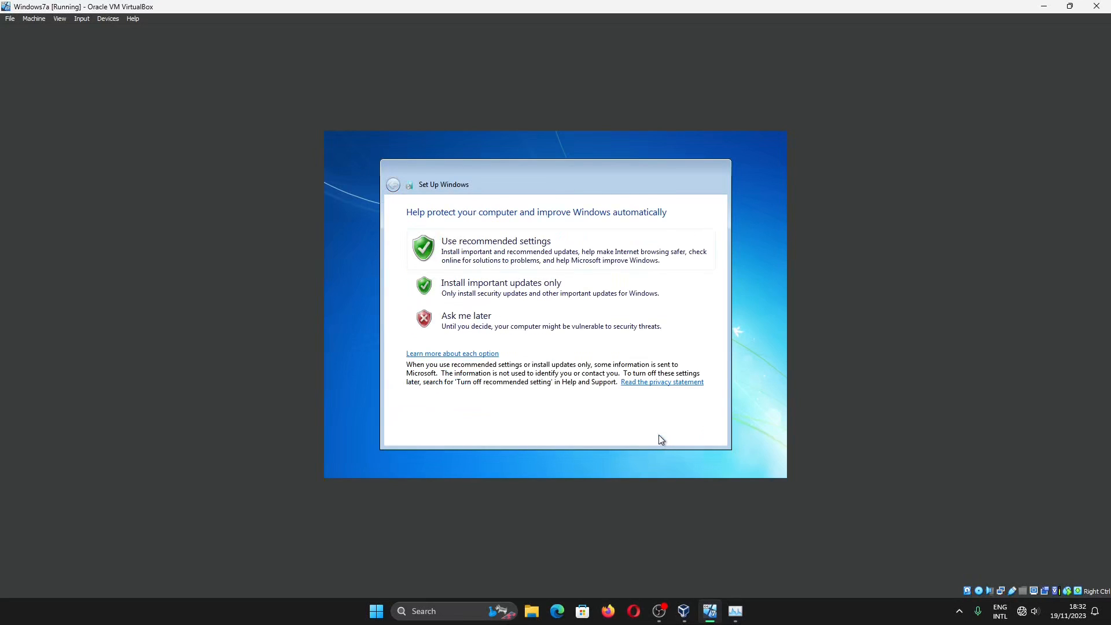
{"action": "left_click", "coordinate": [611, 329]}
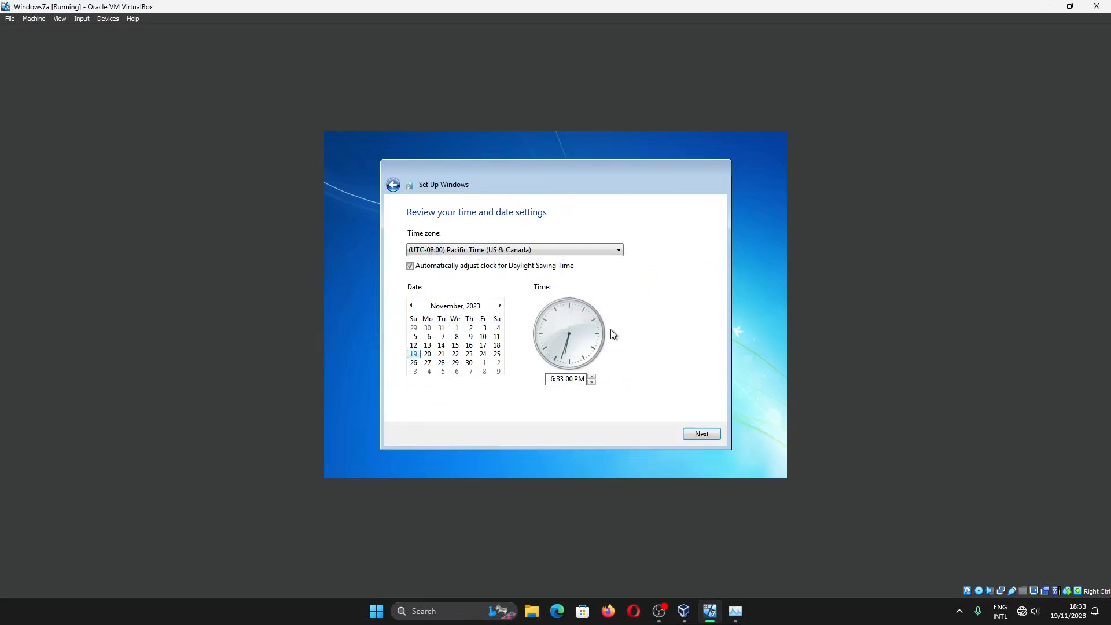
Accept the default time and date settings and choose Home network as the computer's location
{"action": "left_click", "coordinate": [711, 438]}
{"action": "left_click", "coordinate": [660, 267]}
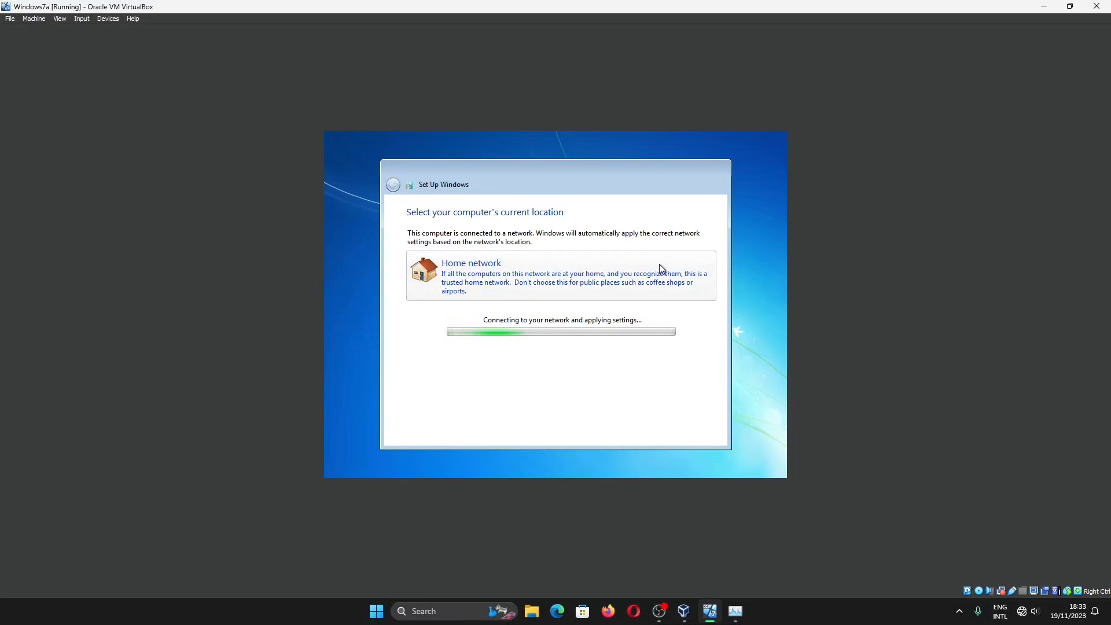